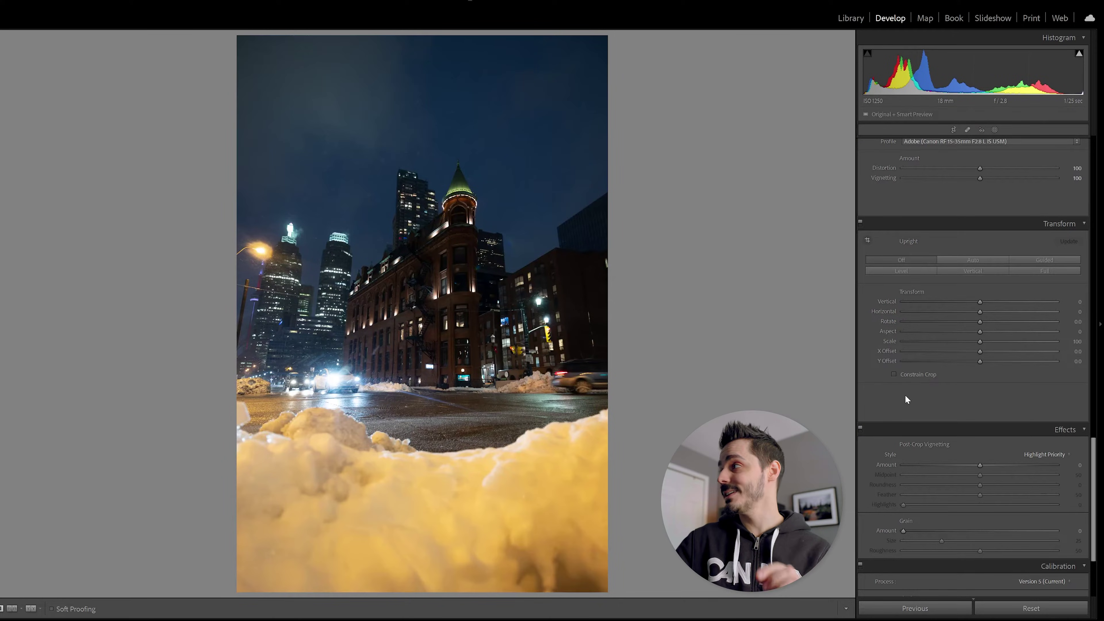
Step: Apply Upright Vertical correction with Constrain Crop on, then adjust the crop
{"action": "left_click", "coordinate": [895, 374]}
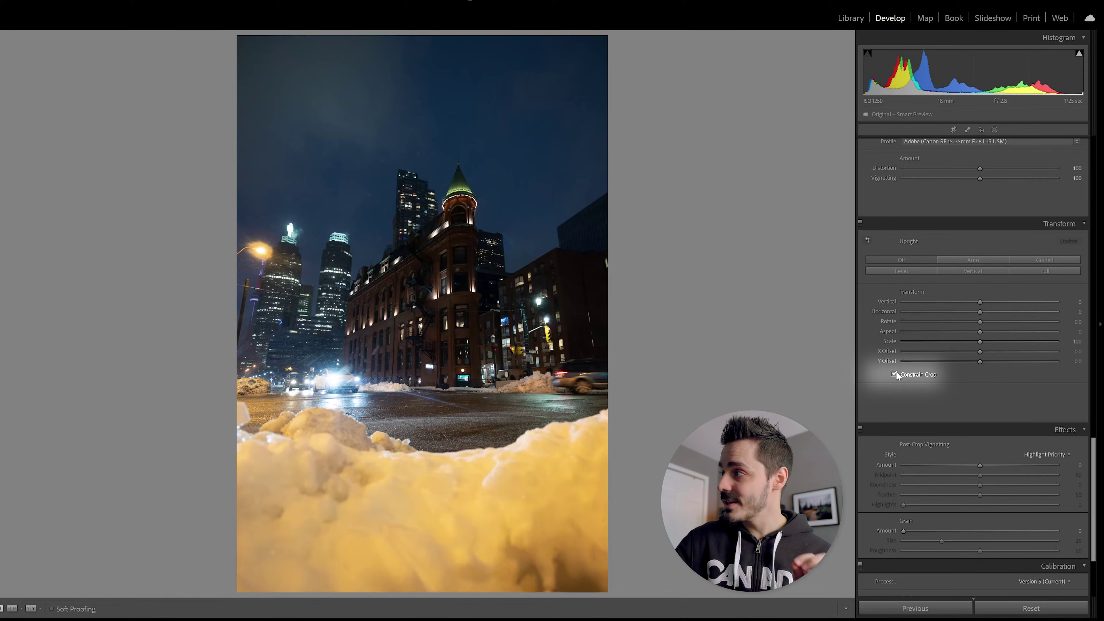
{"action": "left_click", "coordinate": [970, 271]}
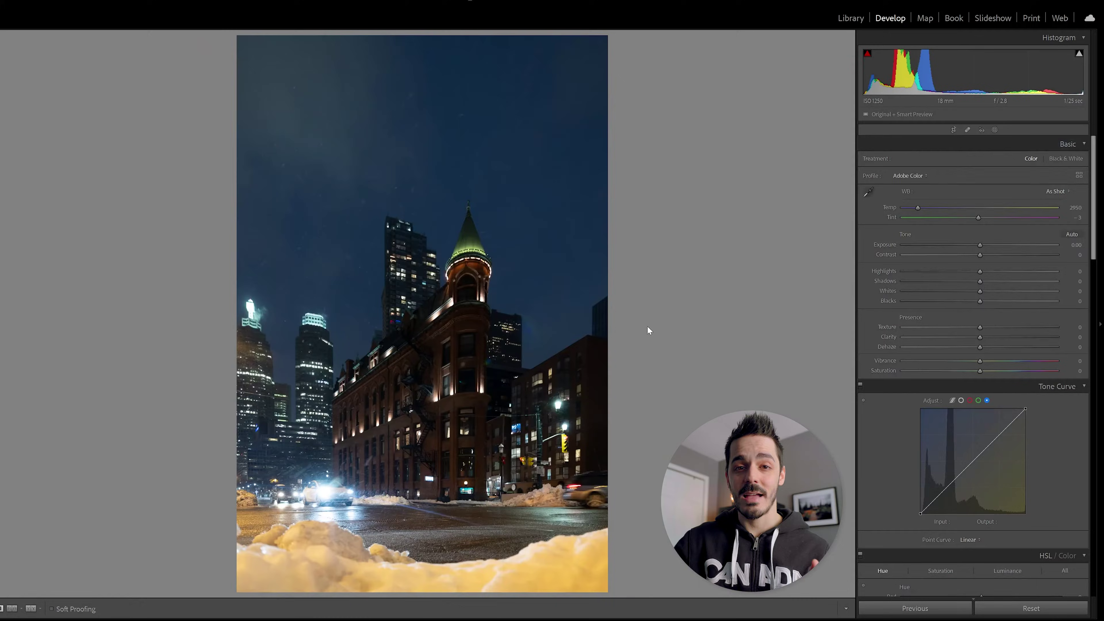
{"action": "key", "text": "r"}
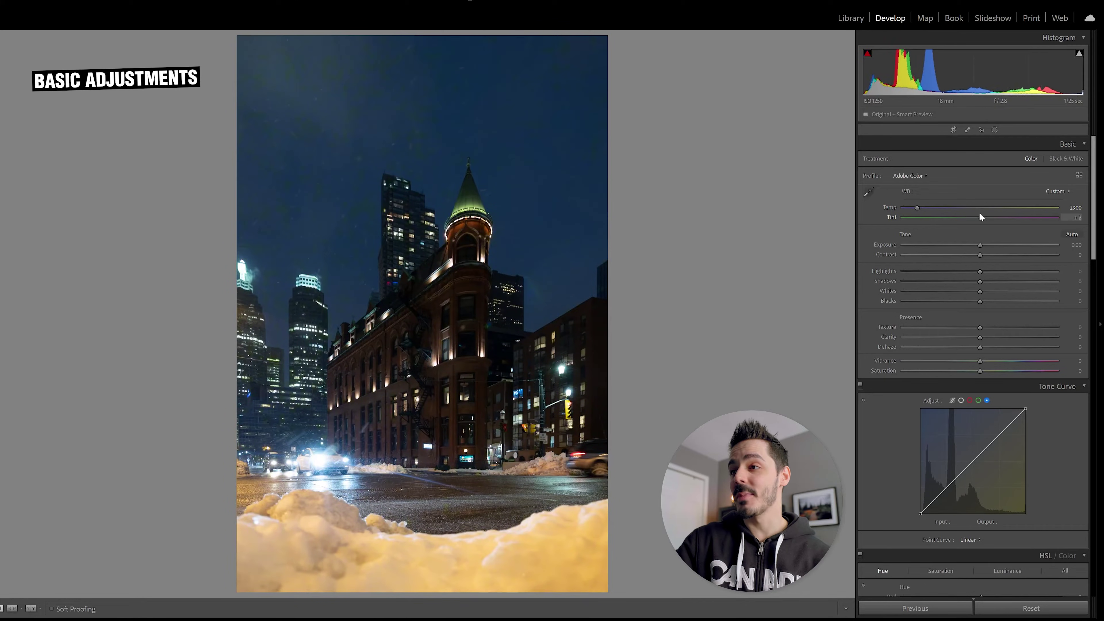
Step: Set Basic tone: slight magenta tint, highlights −92, shadows +21, clarity −17, vibrance +22
{"action": "left_click_drag", "start_coordinate": [980, 217], "coordinate": [908, 271]}
{"action": "mouse_move", "coordinate": [980, 281]}
{"action": "left_mouse_down"}
{"action": "mouse_move", "coordinate": [995, 281]}
{"action": "mouse_move", "coordinate": [974, 291]}
{"action": "left_mouse_up"}
{"action": "left_click_drag", "start_coordinate": [980, 301], "coordinate": [967, 336]}
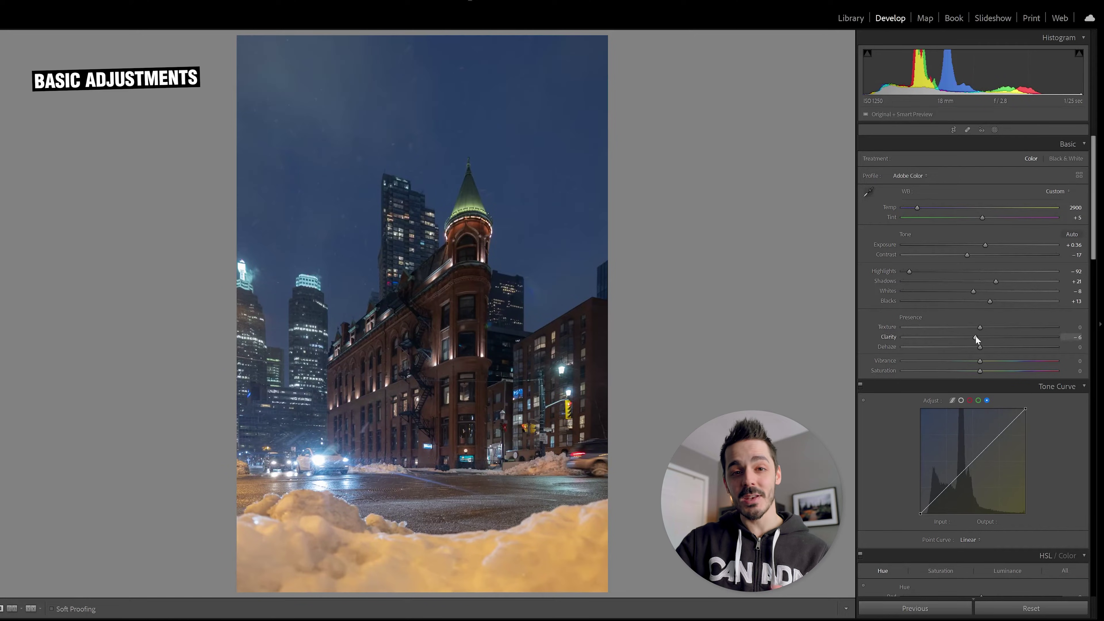
{"action": "left_click_drag", "start_coordinate": [980, 346], "coordinate": [997, 361]}
{"action": "scroll", "coordinate": [963, 246], "scroll_direction": "down", "scroll_amount": 4}
{"action": "left_click", "coordinate": [961, 243]}
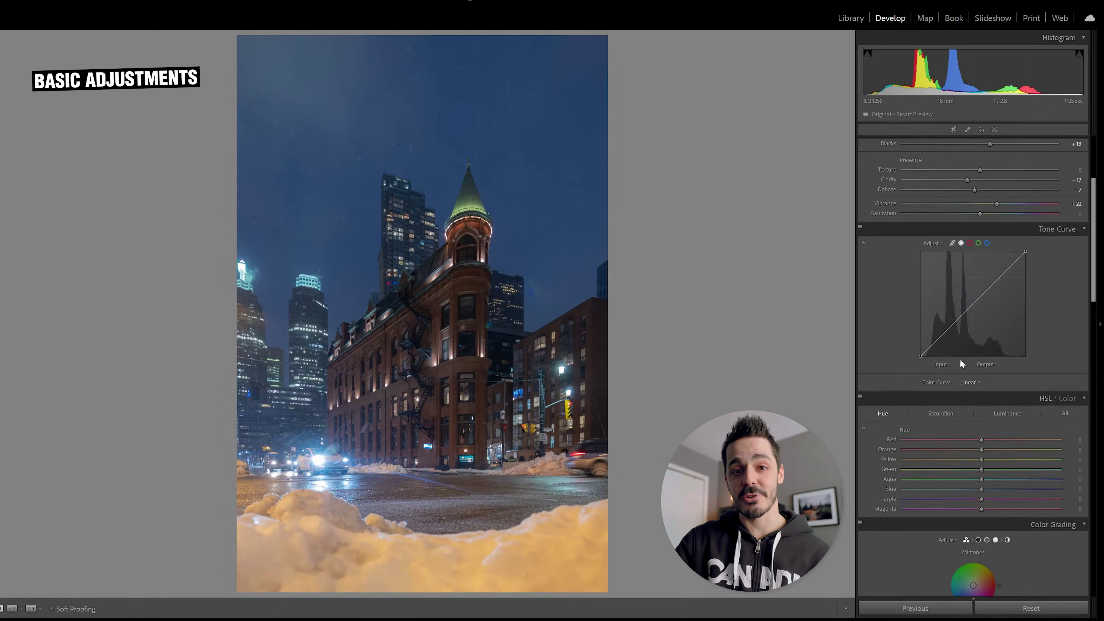
Step: Bend the RGB curve into an S, reshape the Blue curve, and shift Blue Primary toward cyan
{"action": "left_click_drag", "start_coordinate": [1000, 281], "coordinate": [1003, 272]}
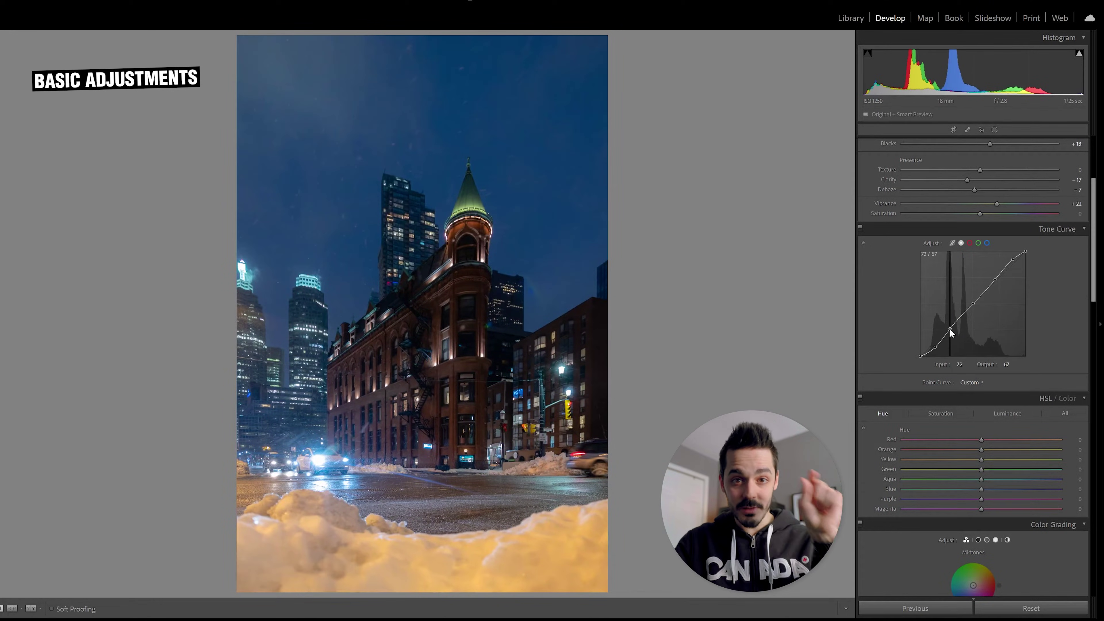
{"action": "left_click", "coordinate": [987, 244]}
{"action": "left_click_drag", "start_coordinate": [920, 351], "coordinate": [921, 349]}
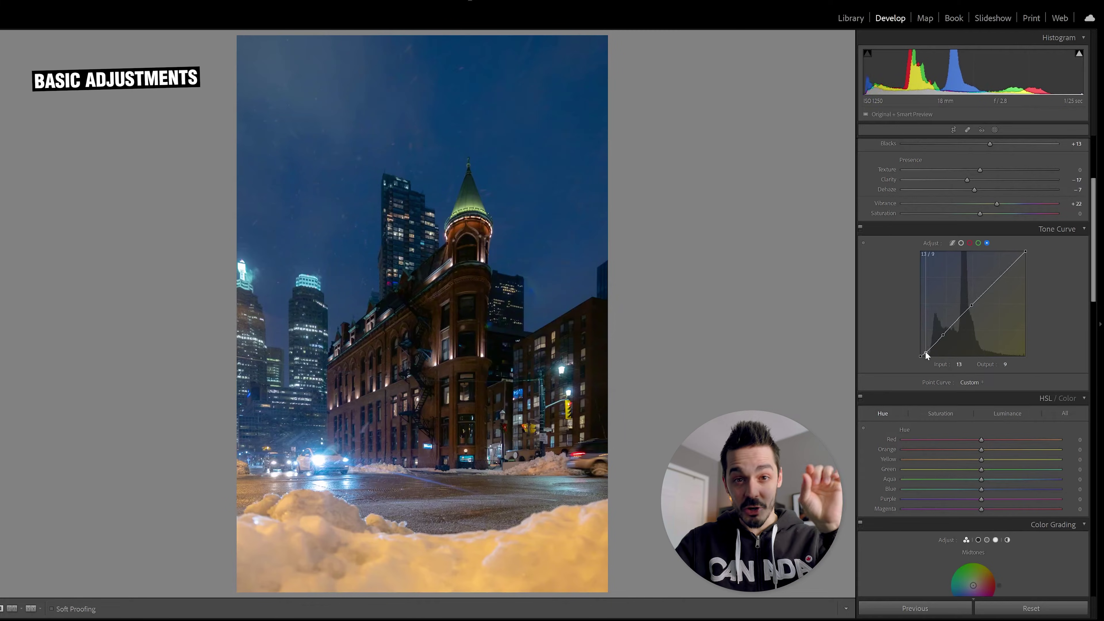
{"action": "left_click_drag", "start_coordinate": [1009, 268], "coordinate": [1009, 273]}
{"action": "left_click_drag", "start_coordinate": [993, 284], "coordinate": [993, 288]}
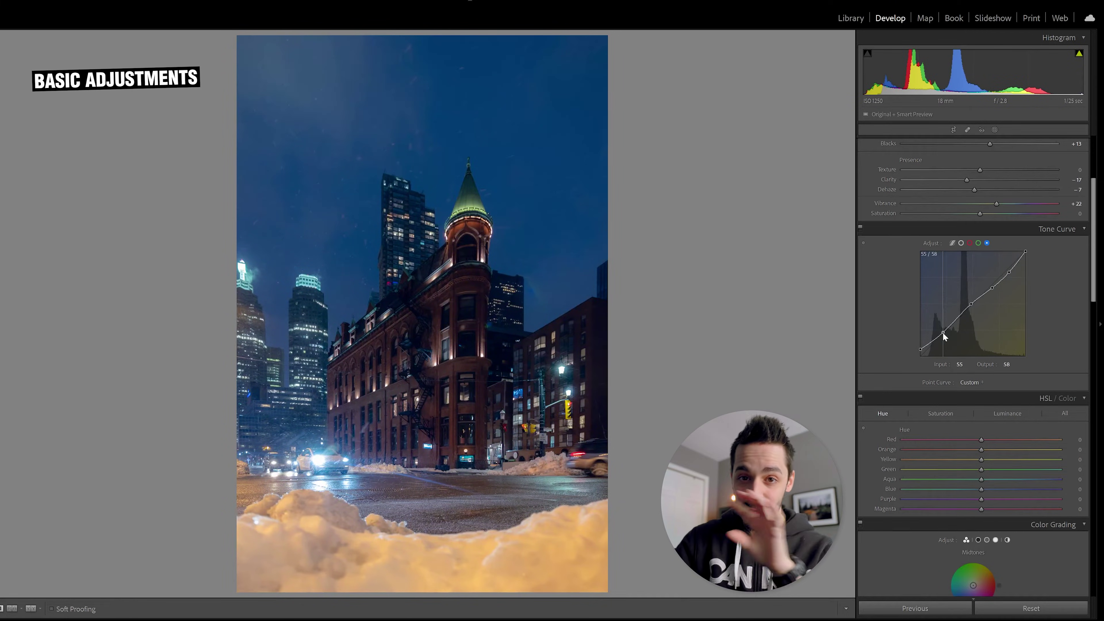
{"action": "scroll", "coordinate": [1034, 268], "scroll_direction": "down", "scroll_amount": 15}
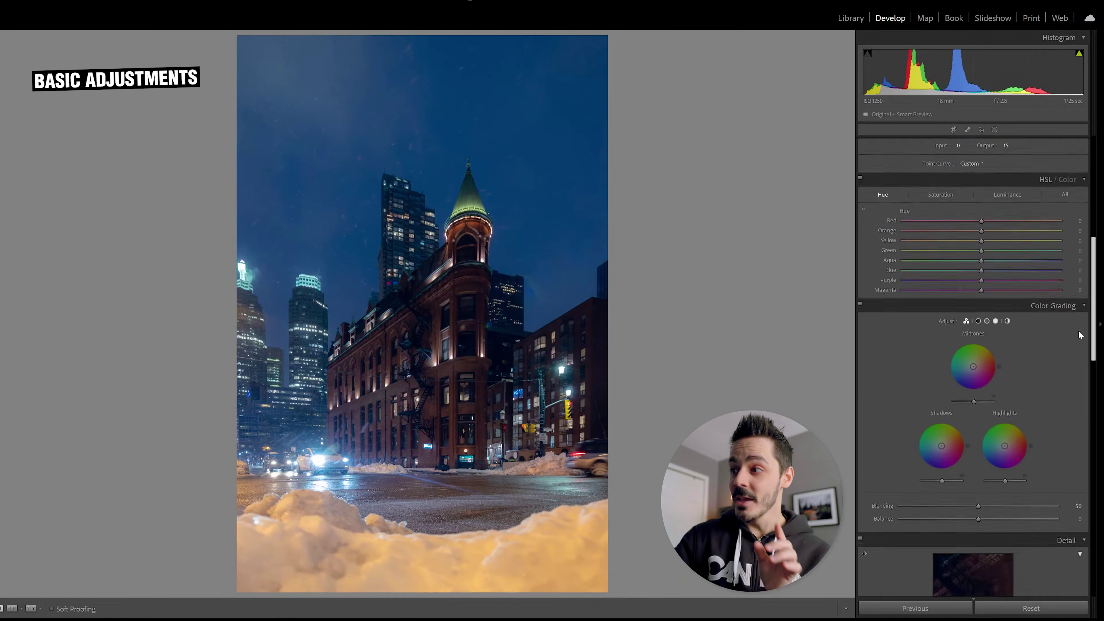
{"action": "left_click_drag", "start_coordinate": [987, 576], "coordinate": [964, 575]}
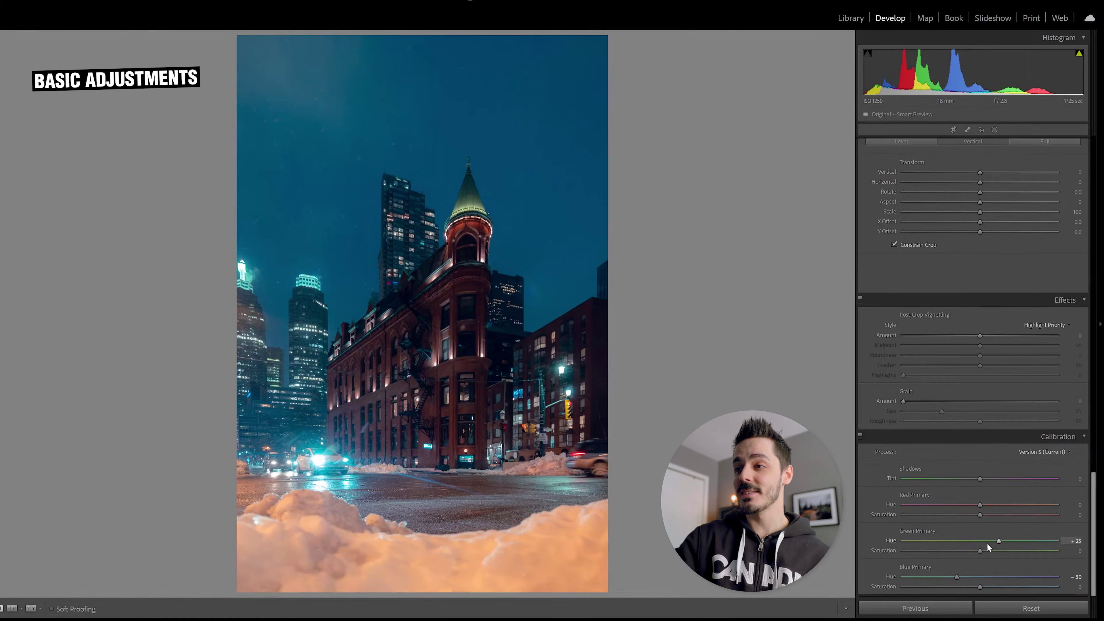
Step: Shift blue and aqua hues toward teal and desaturate oranges through magentas in HSL
{"action": "scroll", "coordinate": [904, 301], "scroll_direction": "up", "scroll_amount": 10}
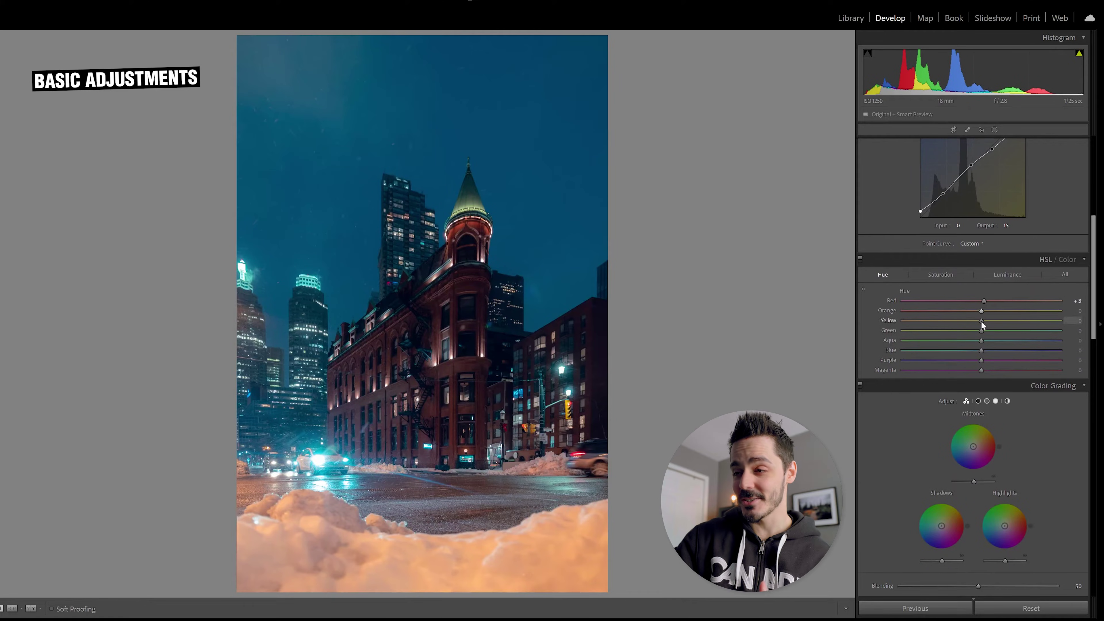
{"action": "left_click_drag", "start_coordinate": [928, 340], "coordinate": [933, 340]}
{"action": "left_click", "coordinate": [930, 351]}
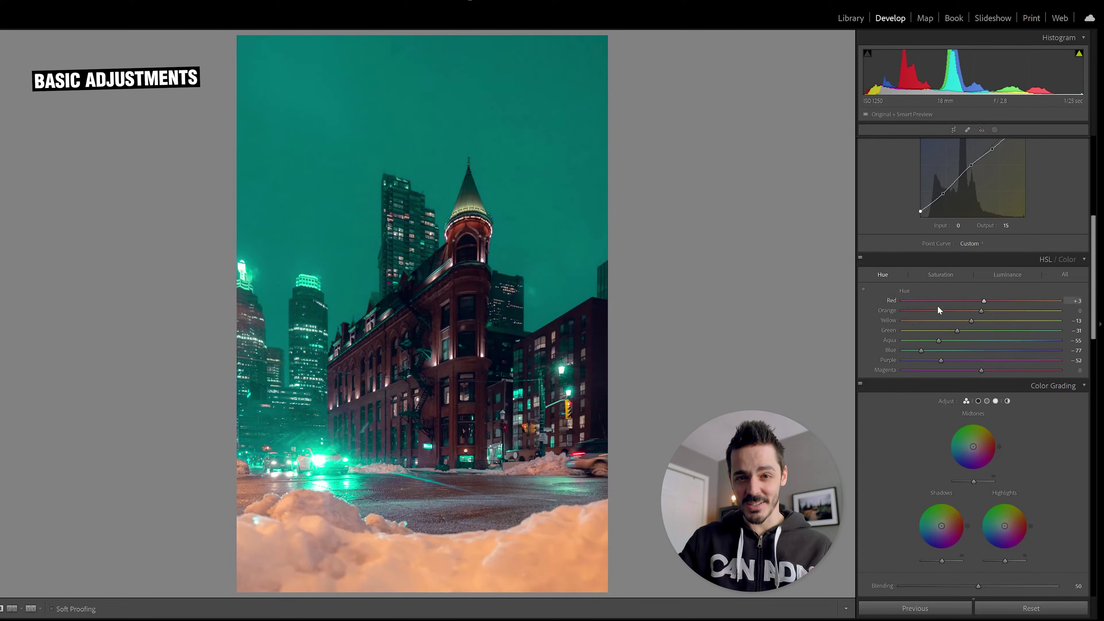
{"action": "left_click", "coordinate": [941, 275]}
{"action": "left_click", "coordinate": [981, 311]}
{"action": "left_click", "coordinate": [952, 321]}
{"action": "left_click", "coordinate": [938, 331]}
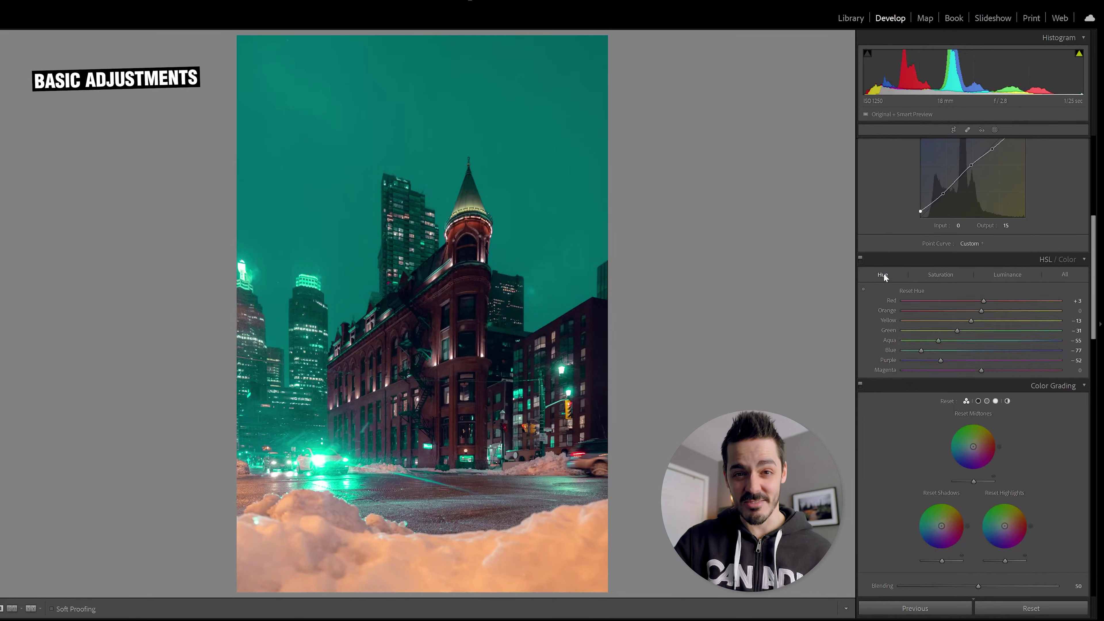
{"action": "left_click", "coordinate": [925, 340]}
{"action": "left_click", "coordinate": [921, 350]}
{"action": "left_click", "coordinate": [928, 360]}
{"action": "left_click", "coordinate": [942, 370]}
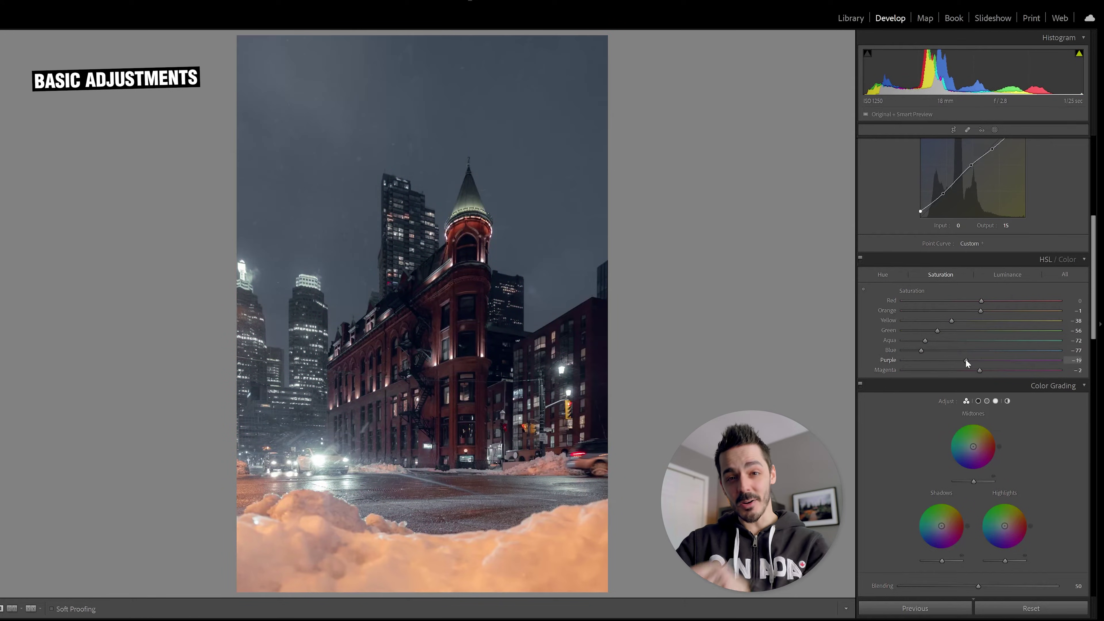
Step: Brighten oranges, yellows, greens, aquas and blues; darken purples and magentas in HSL Luminance
{"action": "left_click", "coordinate": [883, 274]}
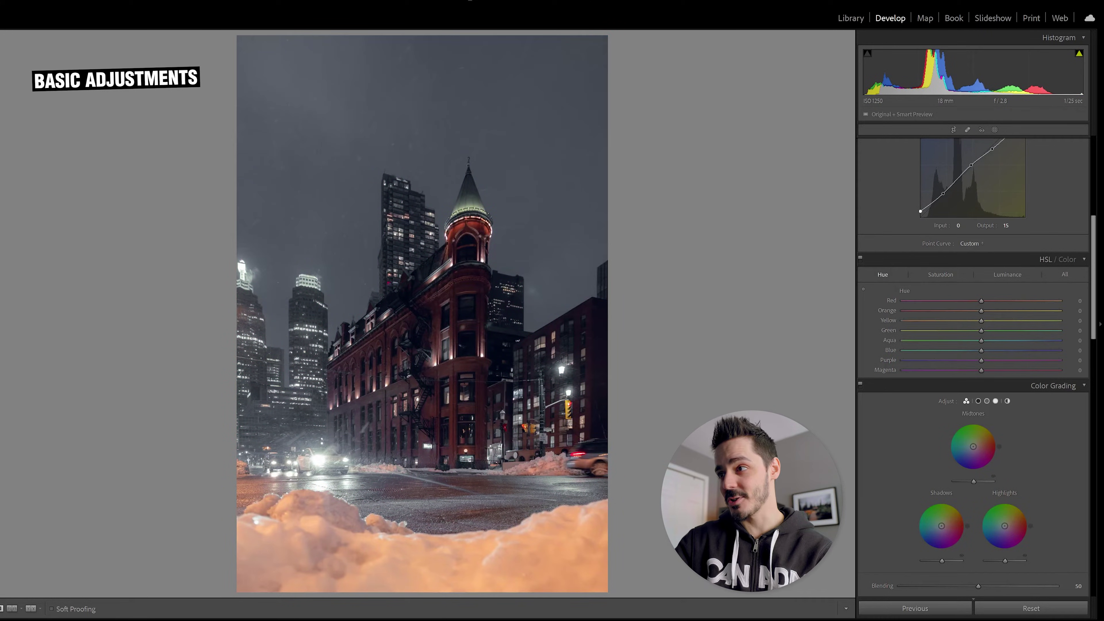
{"action": "left_click", "coordinate": [1007, 274]}
{"action": "left_click", "coordinate": [987, 310]}
{"action": "left_click", "coordinate": [989, 320]}
{"action": "left_click", "coordinate": [993, 331]}
{"action": "left_click", "coordinate": [1001, 340]}
{"action": "left_click", "coordinate": [988, 350]}
{"action": "left_click", "coordinate": [986, 350]}
{"action": "left_click", "coordinate": [973, 360]}
{"action": "left_click", "coordinate": [958, 370]}
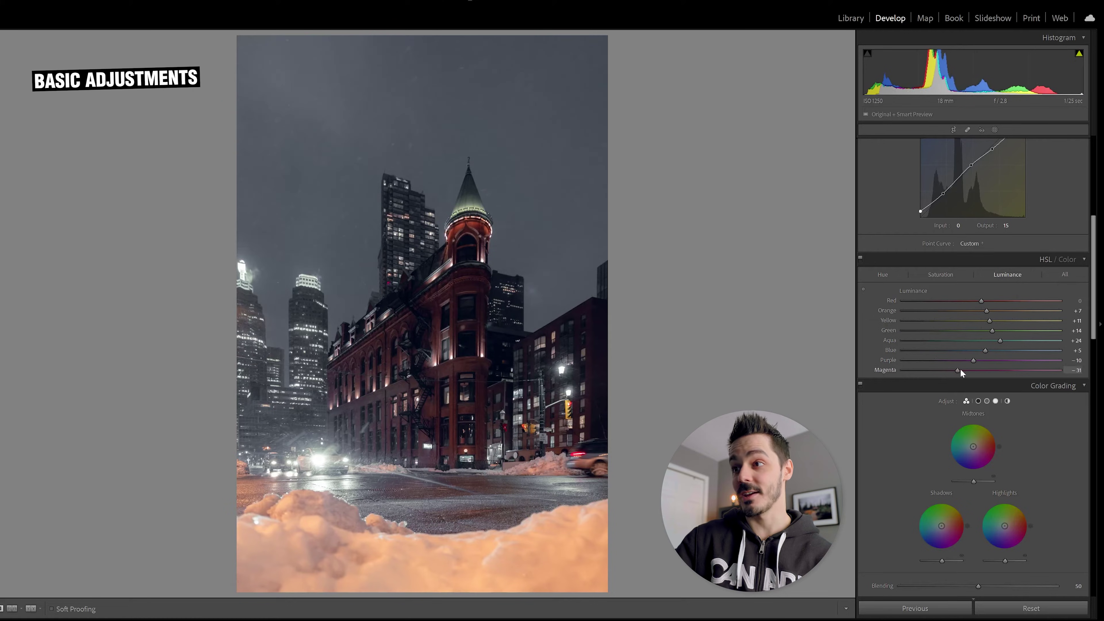
Step: Shift the orange hue toward yellow and retune the magenta and purple hues
{"action": "left_click", "coordinate": [883, 275]}
{"action": "left_click", "coordinate": [989, 311]}
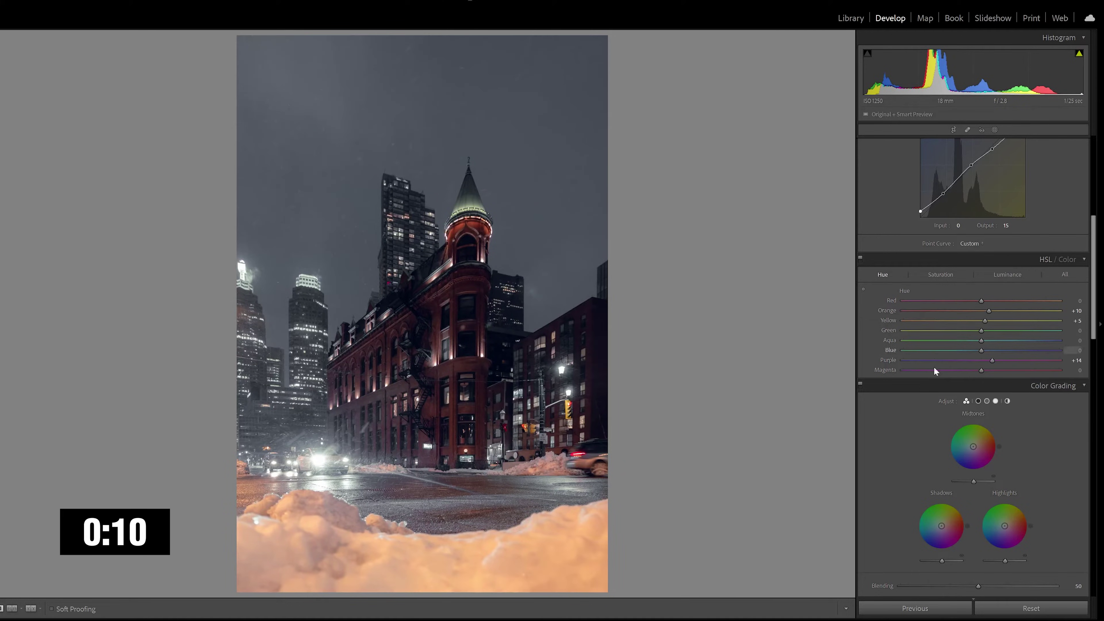
{"action": "left_click", "coordinate": [1024, 370]}
{"action": "left_click", "coordinate": [1005, 360]}
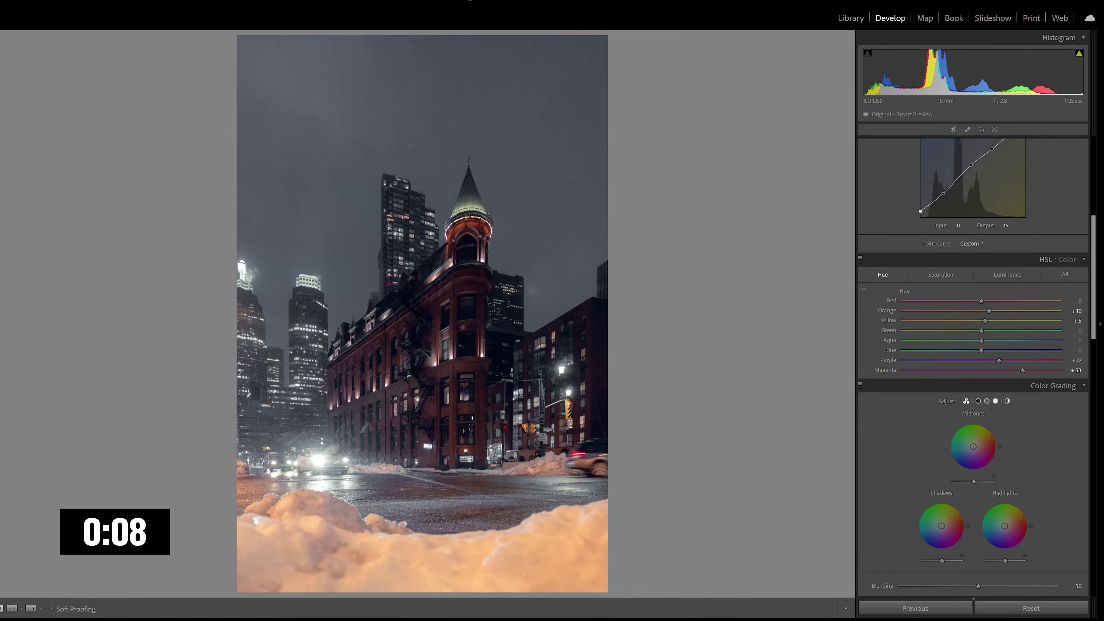
Step: Tint midtones warm and tint shadows and highlights in Color Grading, then undo the last change
{"action": "scroll", "coordinate": [973, 348], "scroll_direction": "down", "scroll_amount": 4}
{"action": "left_click", "coordinate": [1000, 347]}
{"action": "left_click", "coordinate": [938, 349]}
{"action": "left_click", "coordinate": [980, 265]}
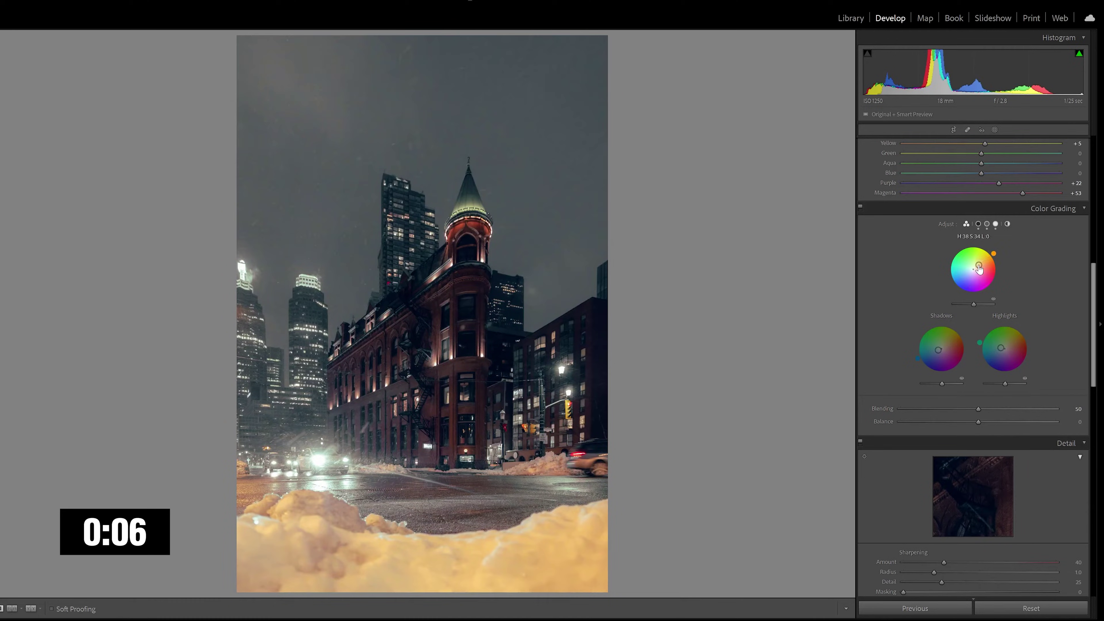
{"action": "left_click", "coordinate": [937, 351]}
{"action": "left_click", "coordinate": [1002, 347]}
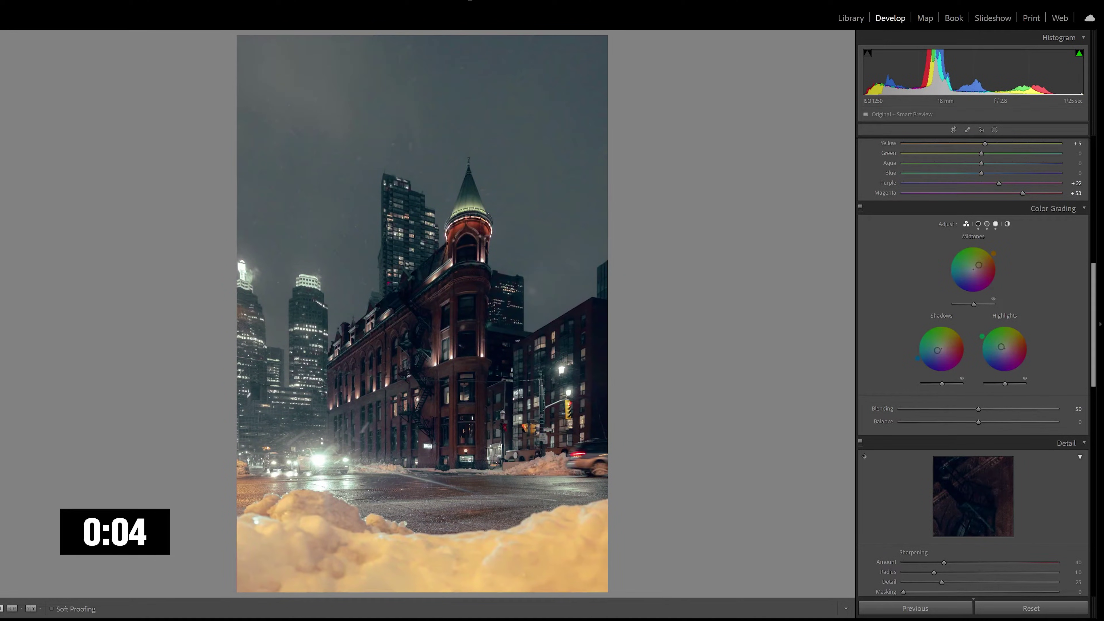
{"action": "key", "text": "ctrl+z"}
{"action": "key", "text": "ctrl+z"}
{"action": "key", "text": "ctrl+z"}
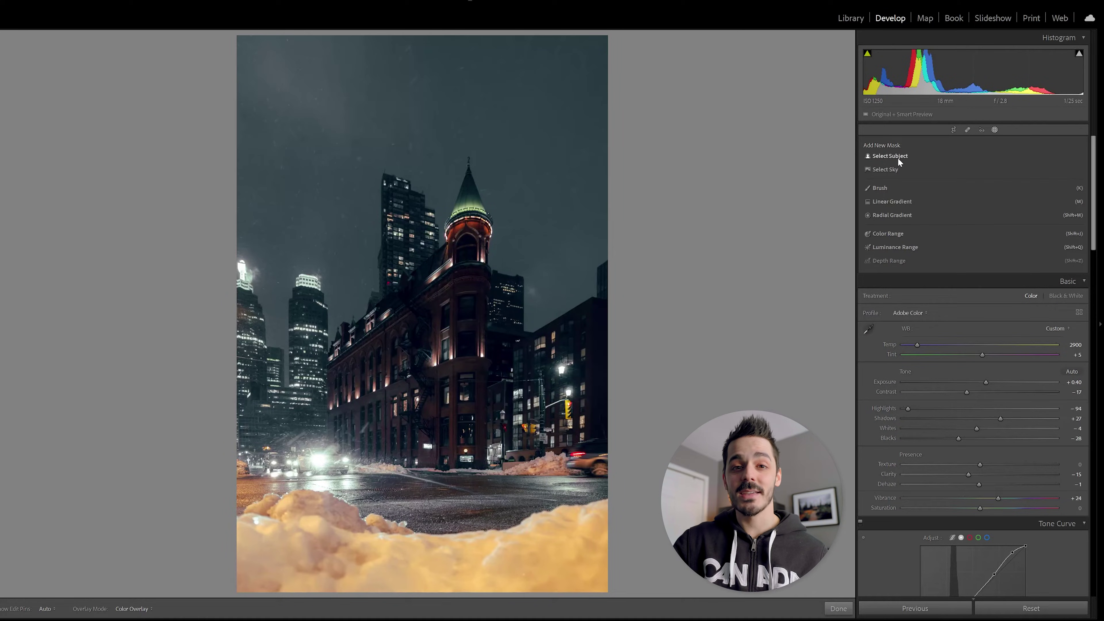
Step: Create Mask 1 with Select Subject, covering the lit buildings and city skyline
{"action": "left_click", "coordinate": [896, 156]}
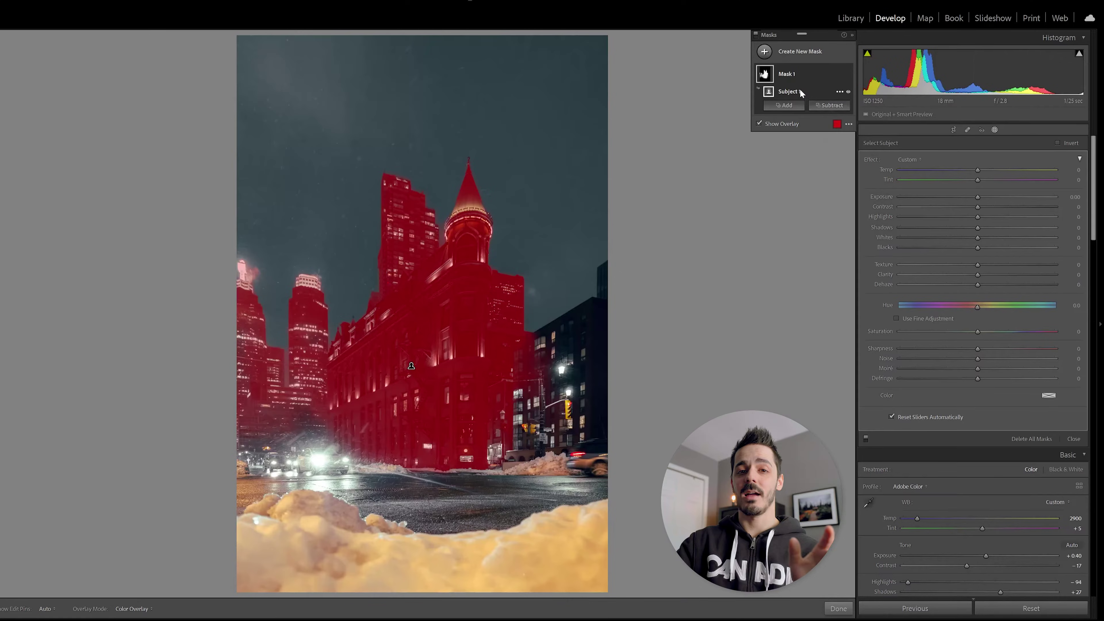
Step: Subtract a brush from the mask and paint out the two background towers
{"action": "left_click", "coordinate": [830, 107]}
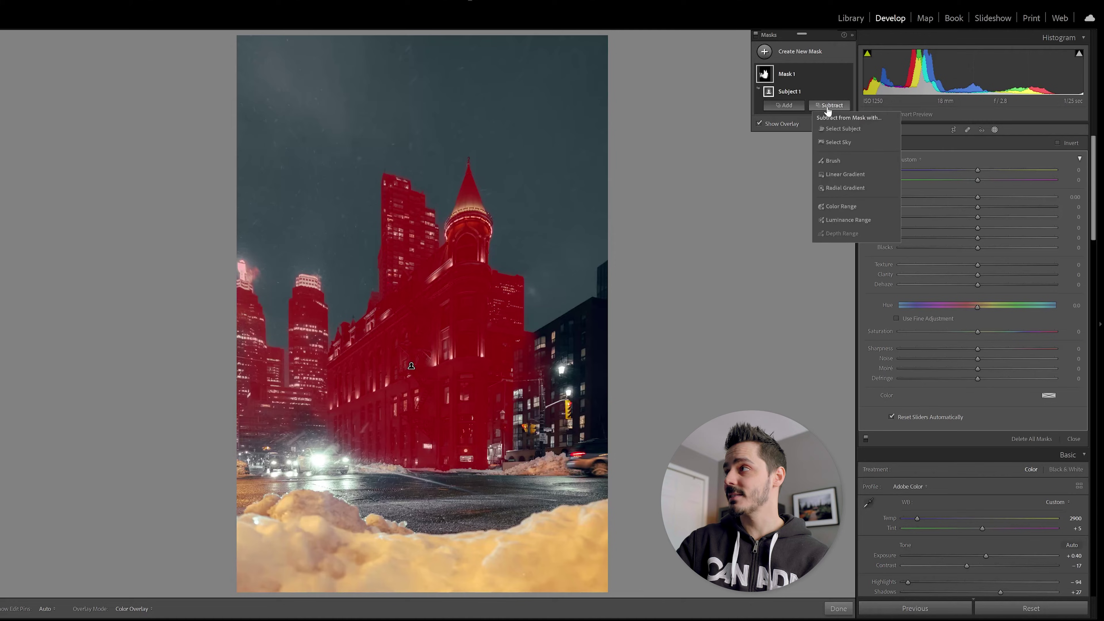
{"action": "left_click", "coordinate": [860, 161]}
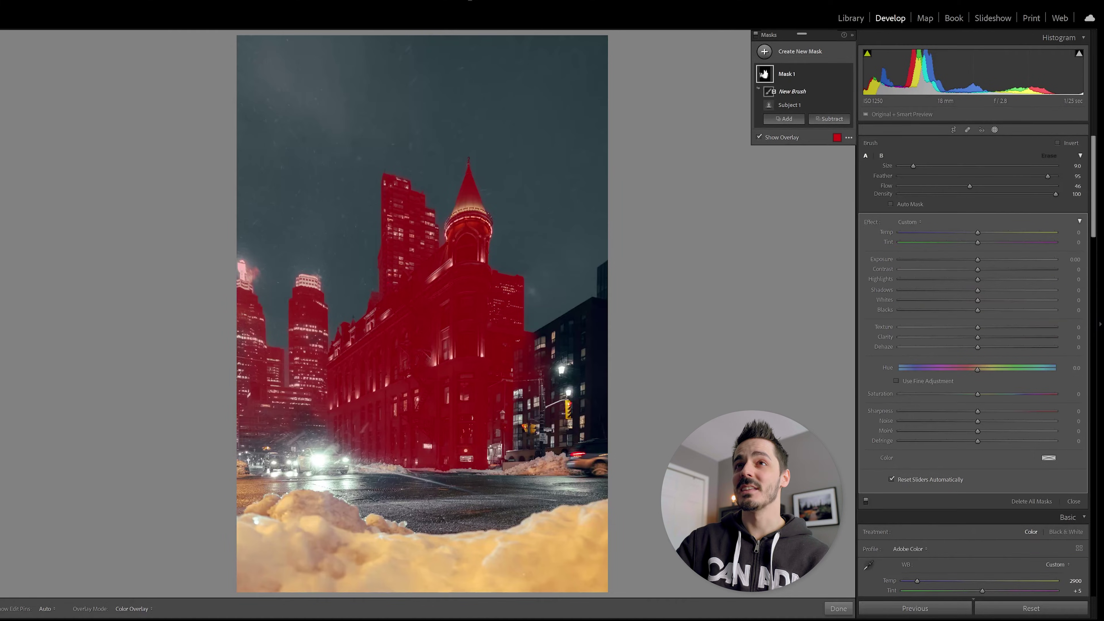
{"action": "key", "text": "z"}
{"action": "key", "text": "z"}
{"action": "key", "text": "z"}
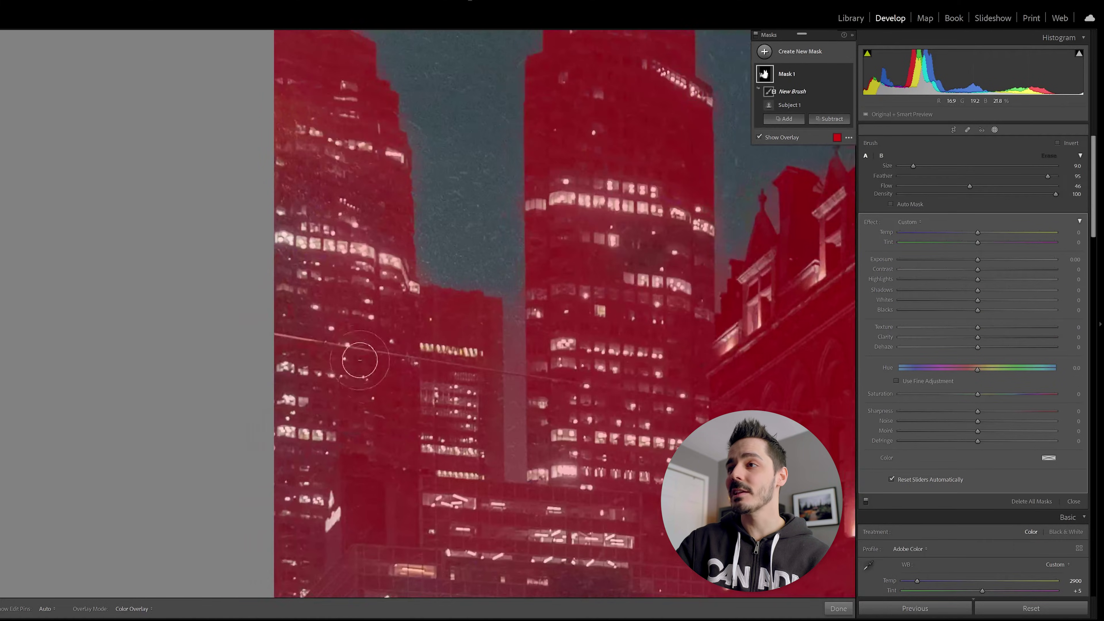
{"action": "mouse_move", "coordinate": [359, 360]}
{"action": "left_mouse_down"}
{"action": "mouse_move", "coordinate": [338, 229]}
{"action": "mouse_move", "coordinate": [400, 229]}
{"action": "mouse_move", "coordinate": [438, 399]}
{"action": "left_mouse_up"}
{"action": "key", "text": "alt"}
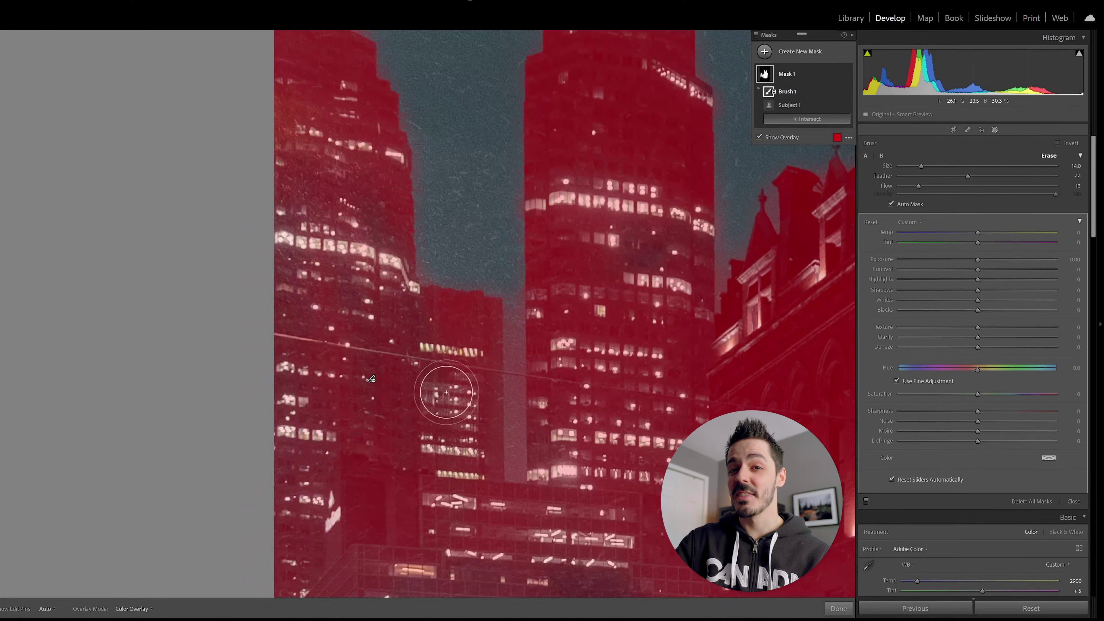
{"action": "scroll", "coordinate": [447, 392], "scroll_direction": "up", "scroll_amount": 5}
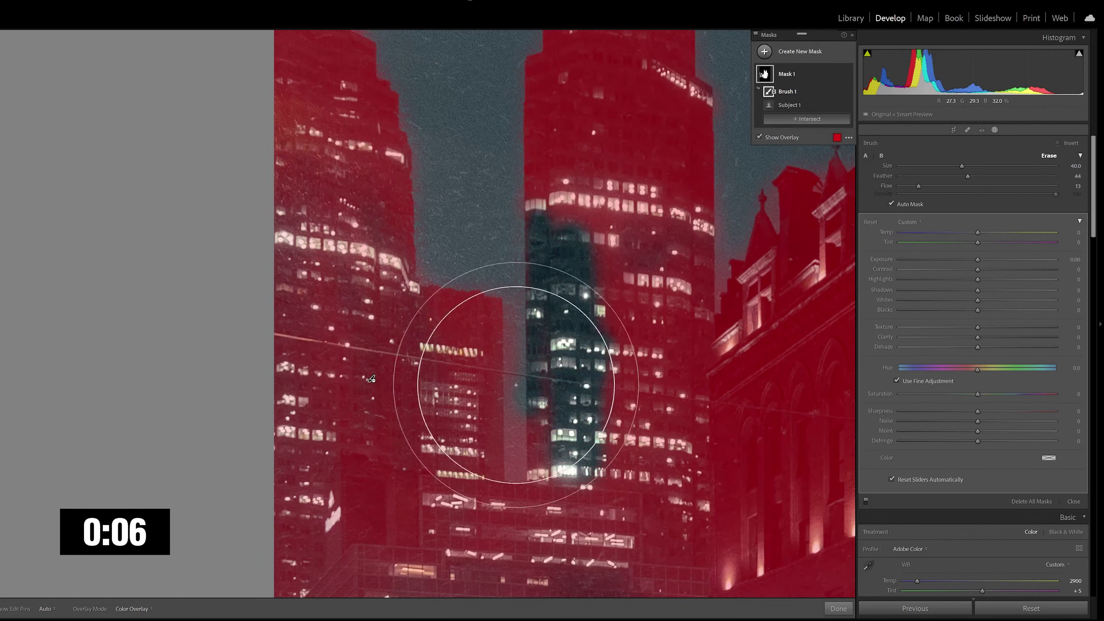
{"action": "left_click_drag", "start_coordinate": [468, 394], "coordinate": [357, 321]}
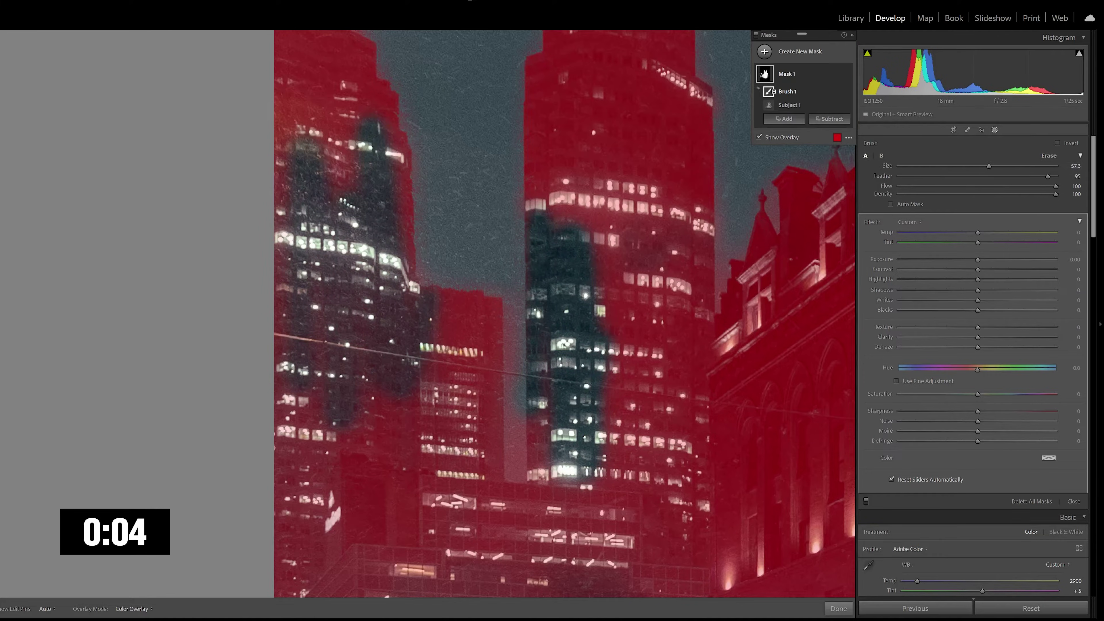
Step: Erase the tall tower beside the flatiron from the mask and check the result
{"action": "key", "text": "z"}
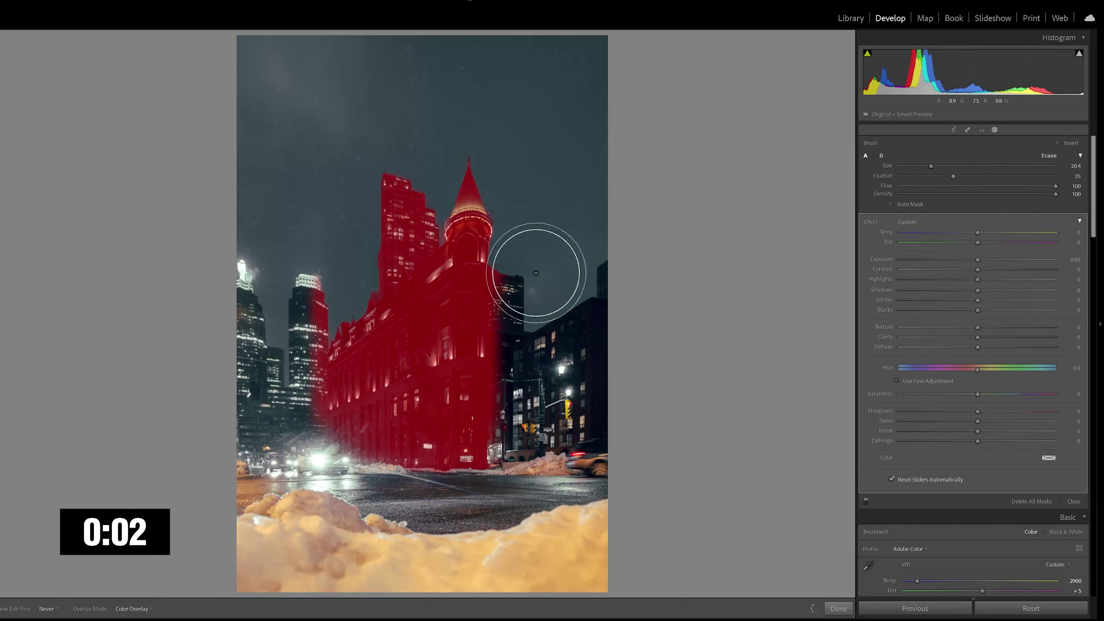
{"action": "key", "text": "z"}
{"action": "left_click_drag", "start_coordinate": [242, 103], "coordinate": [456, 442]}
{"action": "scroll", "coordinate": [309, 311], "scroll_direction": "down", "scroll_amount": 3}
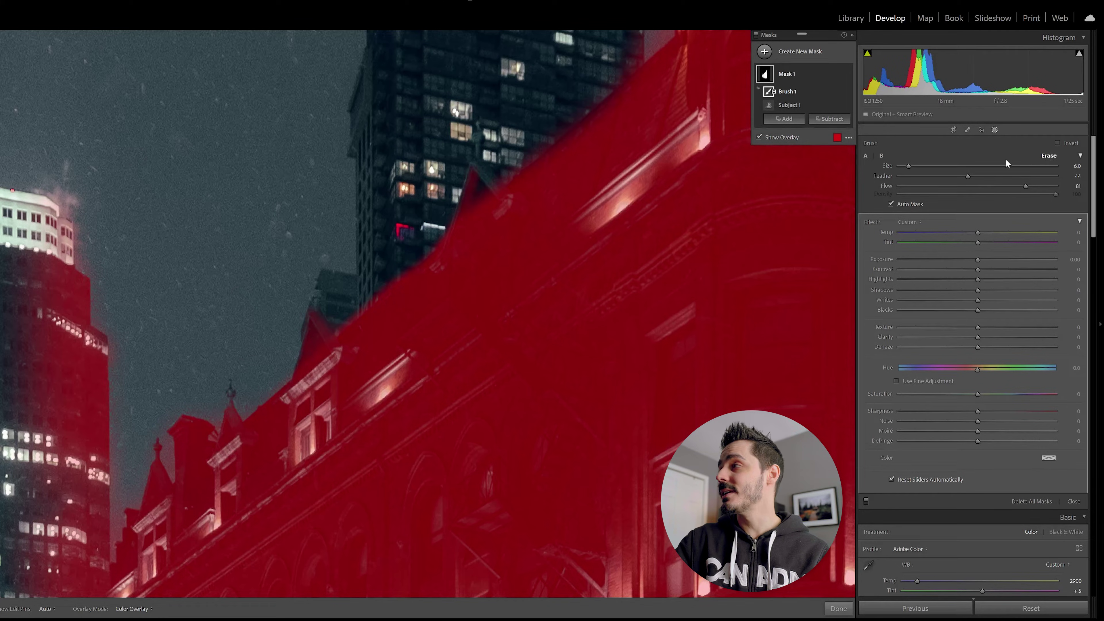
{"action": "key", "text": "h"}
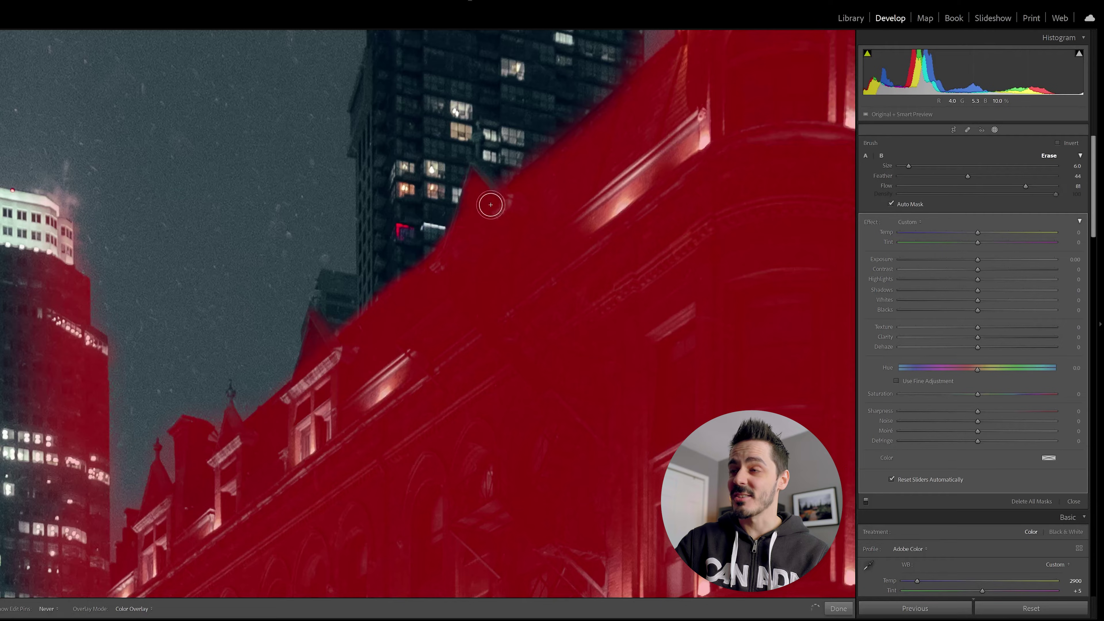
{"action": "key", "text": "h"}
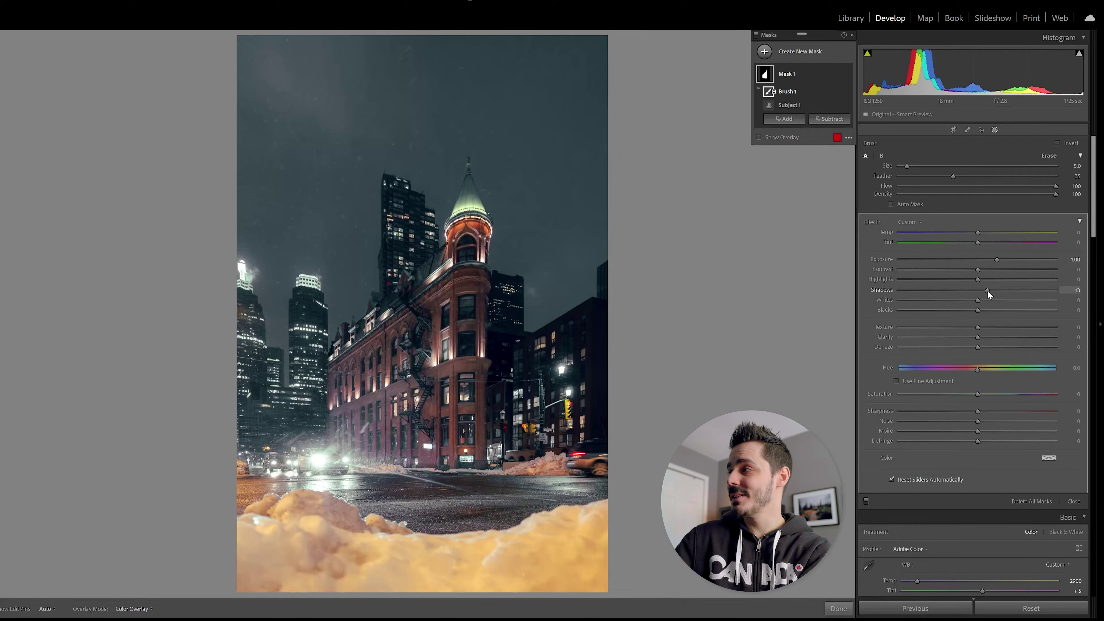
Step: Ease the Gooderham building mask's shadows down slightly
{"action": "left_click_drag", "start_coordinate": [988, 290], "coordinate": [970, 301]}
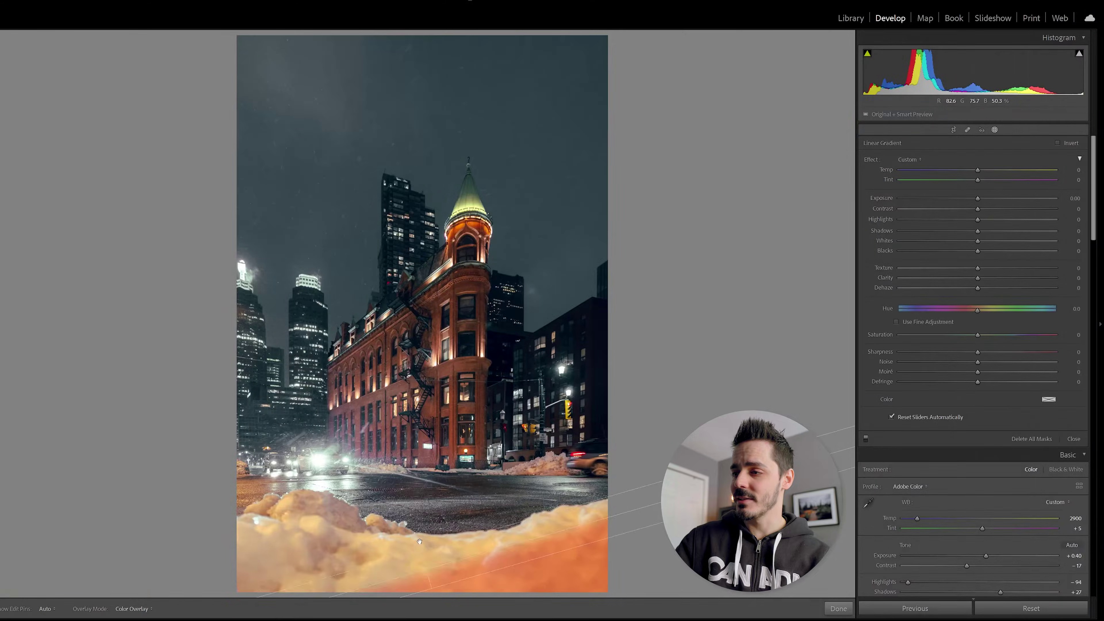
Step: Add a linear gradient at the bottom edge darkening the foreground to −0.84 exposure
{"action": "left_click_drag", "start_coordinate": [420, 453], "coordinate": [421, 454]}
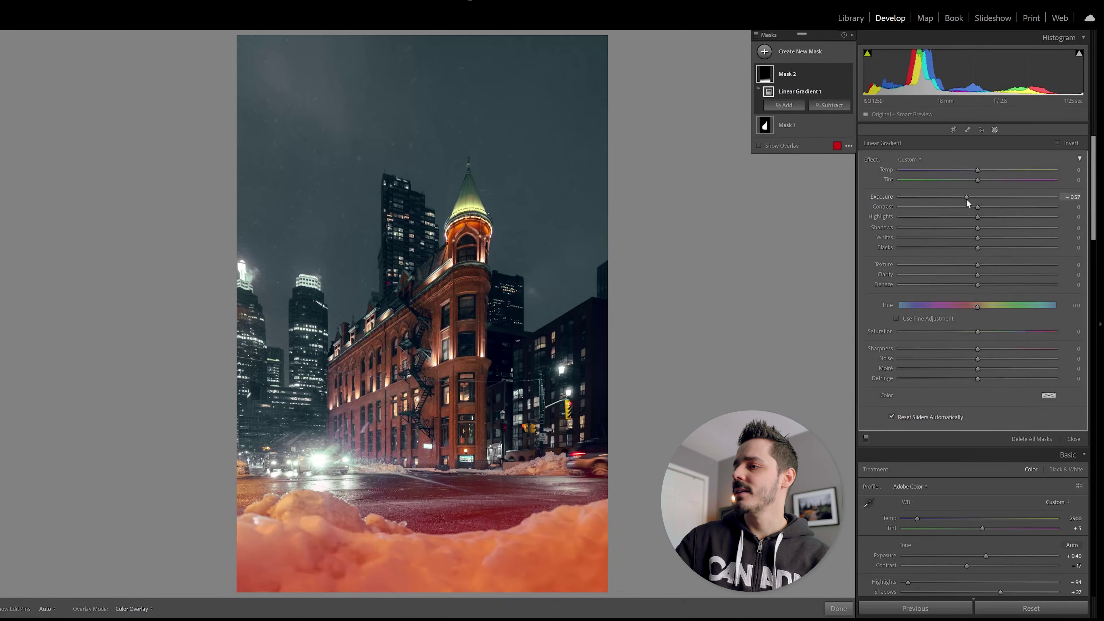
{"action": "left_click_drag", "start_coordinate": [966, 199], "coordinate": [962, 198]}
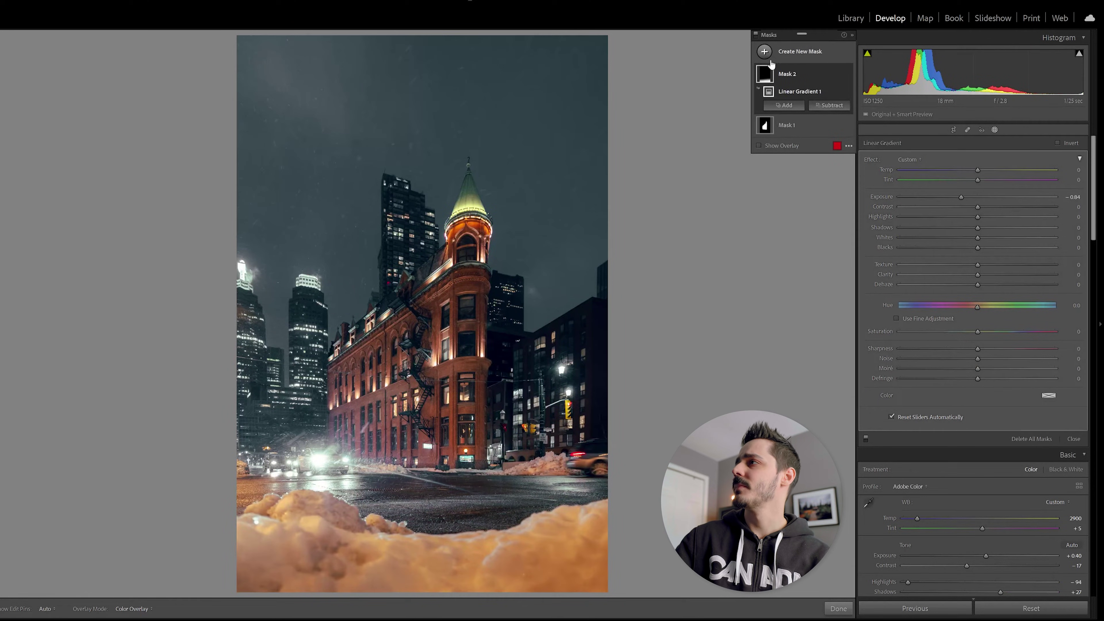
{"action": "left_click", "coordinate": [765, 53]}
Step: Paint the snow with an Auto Mask brush set to Temp −45 and Saturation −54
{"action": "left_click", "coordinate": [819, 105]}
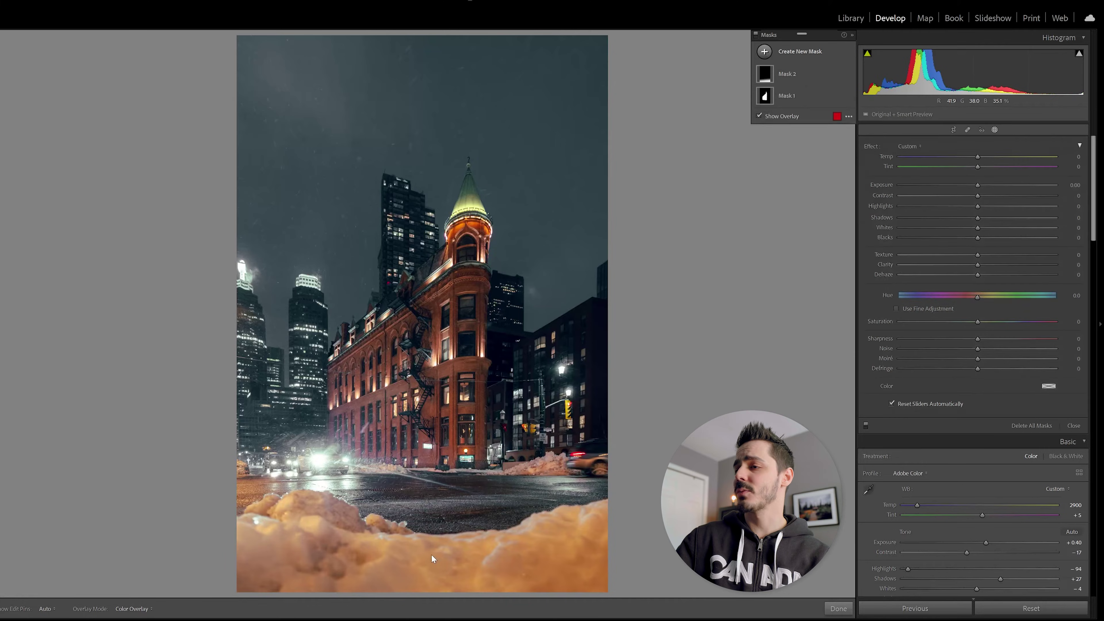
{"action": "left_click_drag", "start_coordinate": [284, 569], "coordinate": [234, 554]}
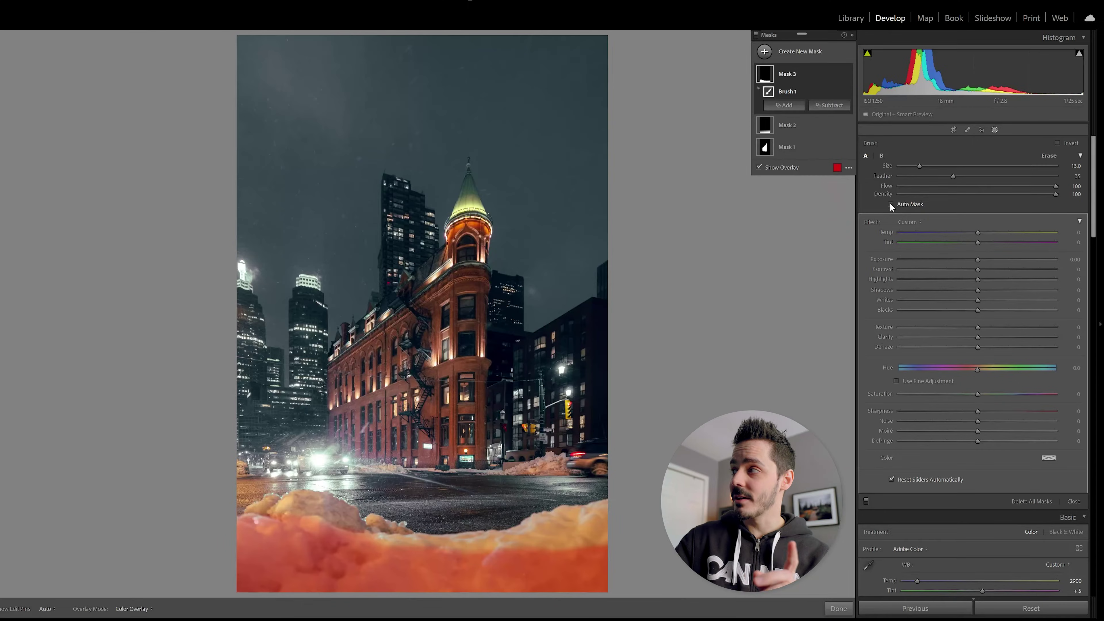
{"action": "left_click", "coordinate": [891, 204]}
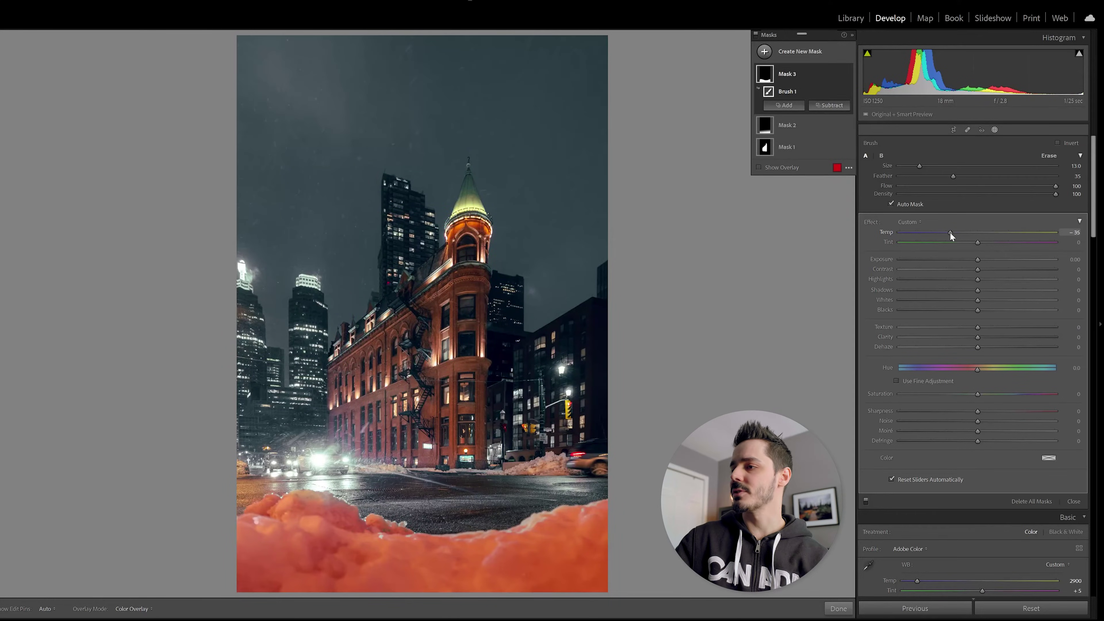
{"action": "left_click_drag", "start_coordinate": [949, 235], "coordinate": [943, 233]}
{"action": "key", "text": "h"}
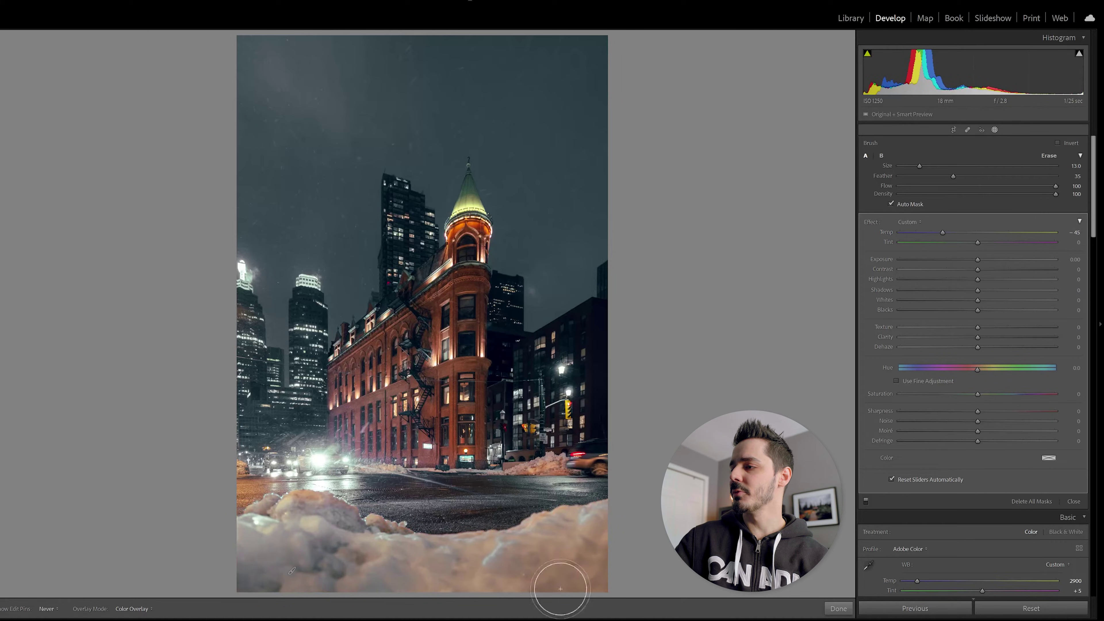
{"action": "left_click", "coordinate": [935, 394]}
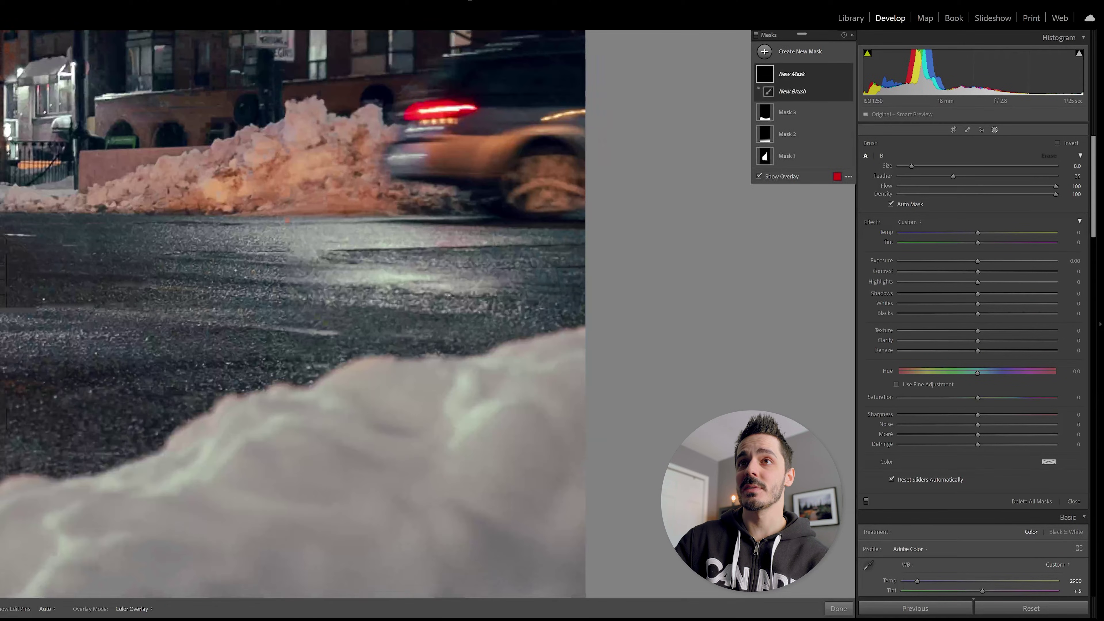
Step: Zoom out and brush a new mask over the snowbank along the street
{"action": "key", "text": "ctrl+minus"}
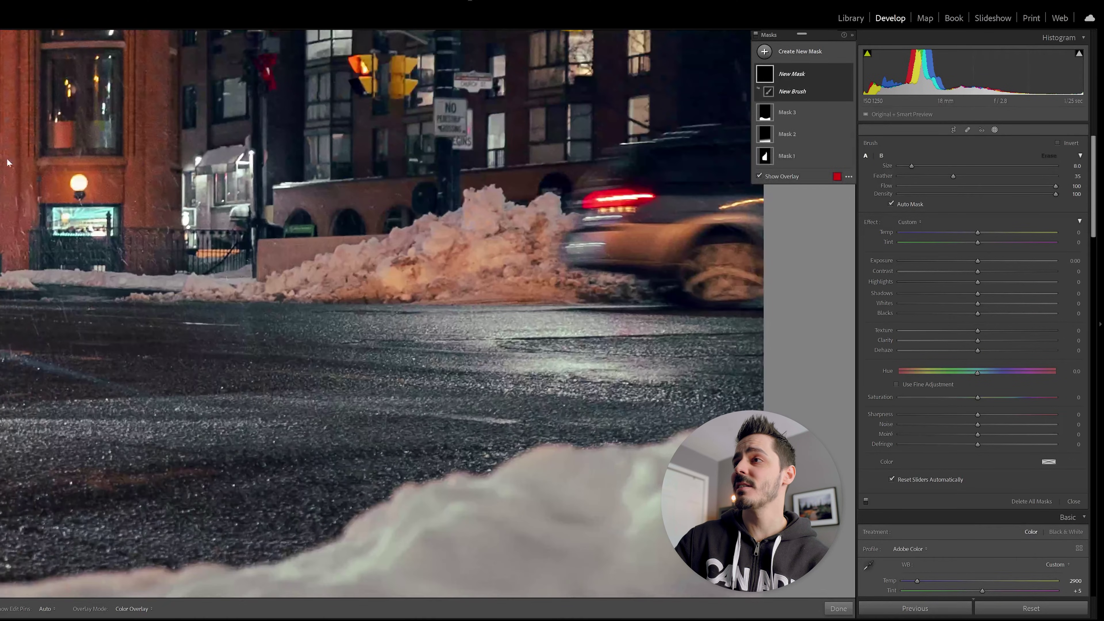
{"action": "mouse_move", "coordinate": [282, 287]}
{"action": "left_mouse_down"}
{"action": "mouse_move", "coordinate": [478, 278]}
{"action": "mouse_move", "coordinate": [543, 210]}
{"action": "left_mouse_up"}
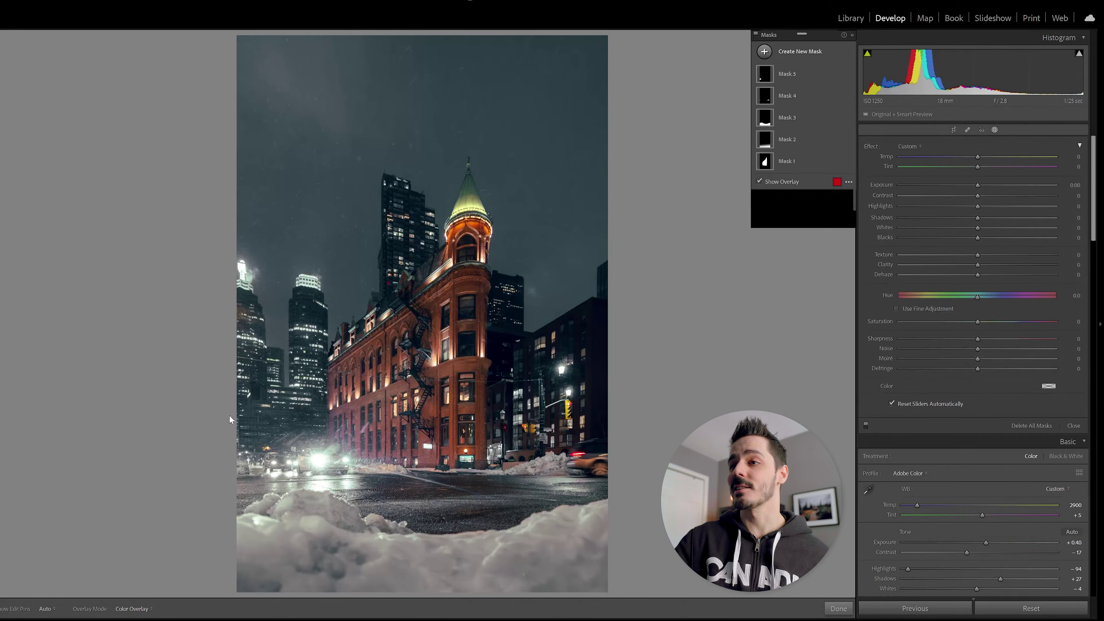
Step: Drag a linear gradient in from the lower-left edge to darken the left-side towers
{"action": "left_click_drag", "start_coordinate": [238, 442], "coordinate": [313, 417]}
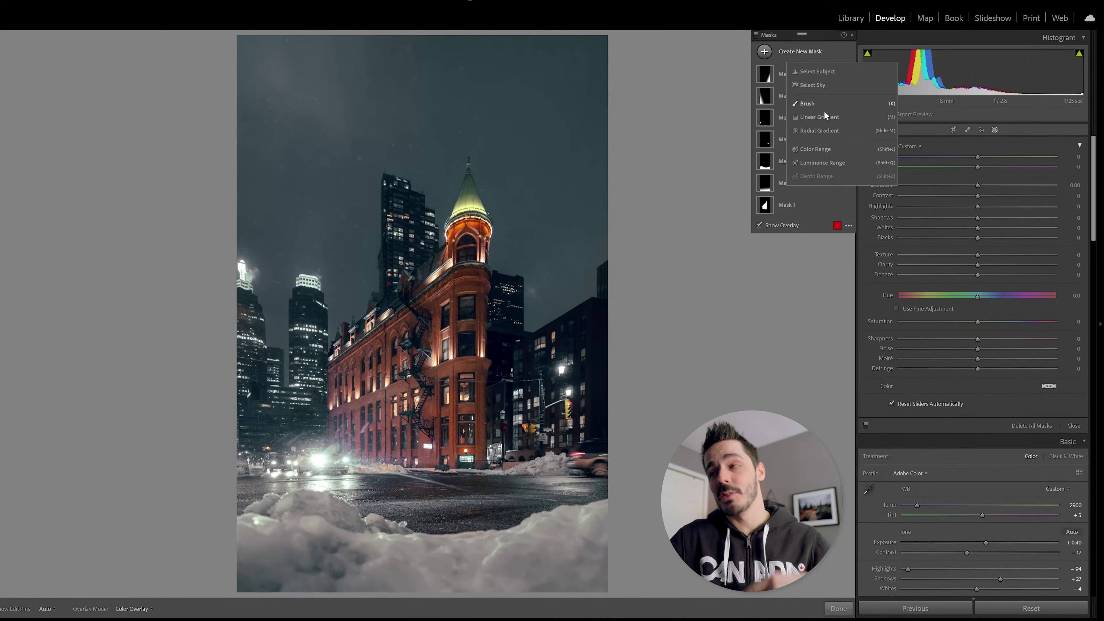
Step: Place a radial gradient around the building and lift its exposure to 0.09
{"action": "left_click", "coordinate": [820, 130]}
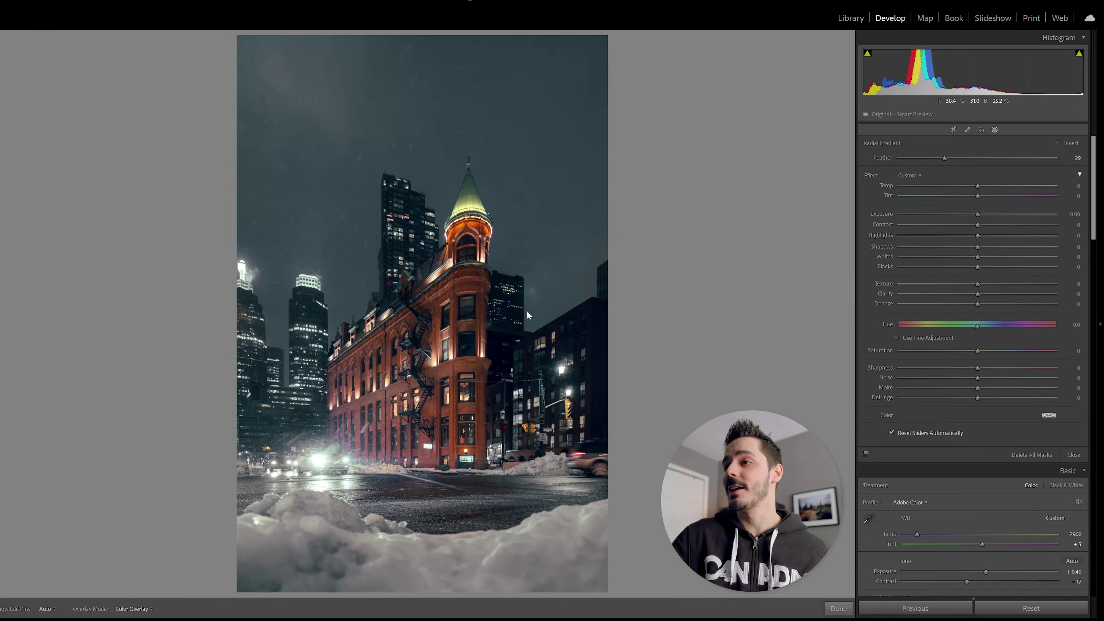
{"action": "left_click_drag", "start_coordinate": [410, 382], "coordinate": [619, 256]}
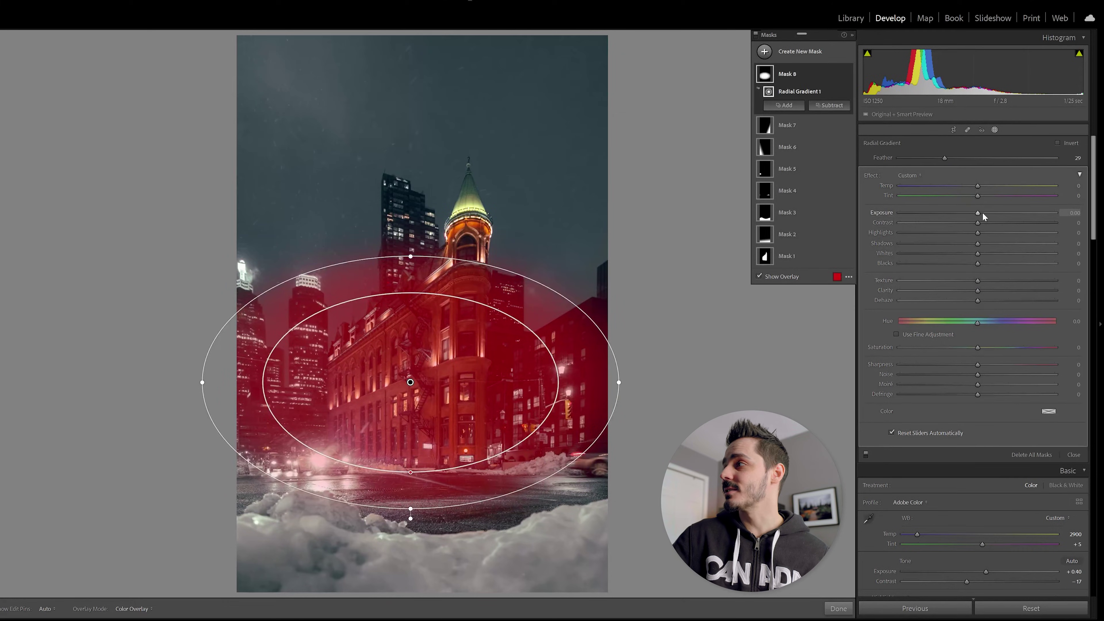
{"action": "key", "text": "o"}
{"action": "left_click_drag", "start_coordinate": [982, 213], "coordinate": [983, 213]}
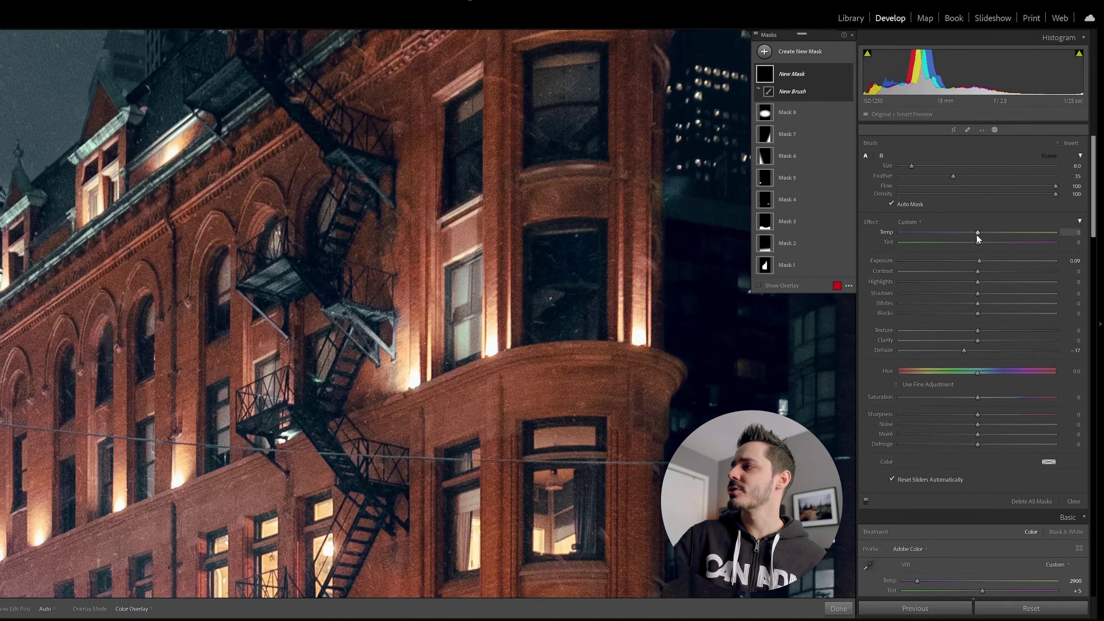
Step: Set the brush mask to Temp 6 and Saturation 9 and paint the glowing pillars
{"action": "left_click_drag", "start_coordinate": [978, 233], "coordinate": [982, 233]}
{"action": "left_click_drag", "start_coordinate": [978, 397], "coordinate": [984, 397]}
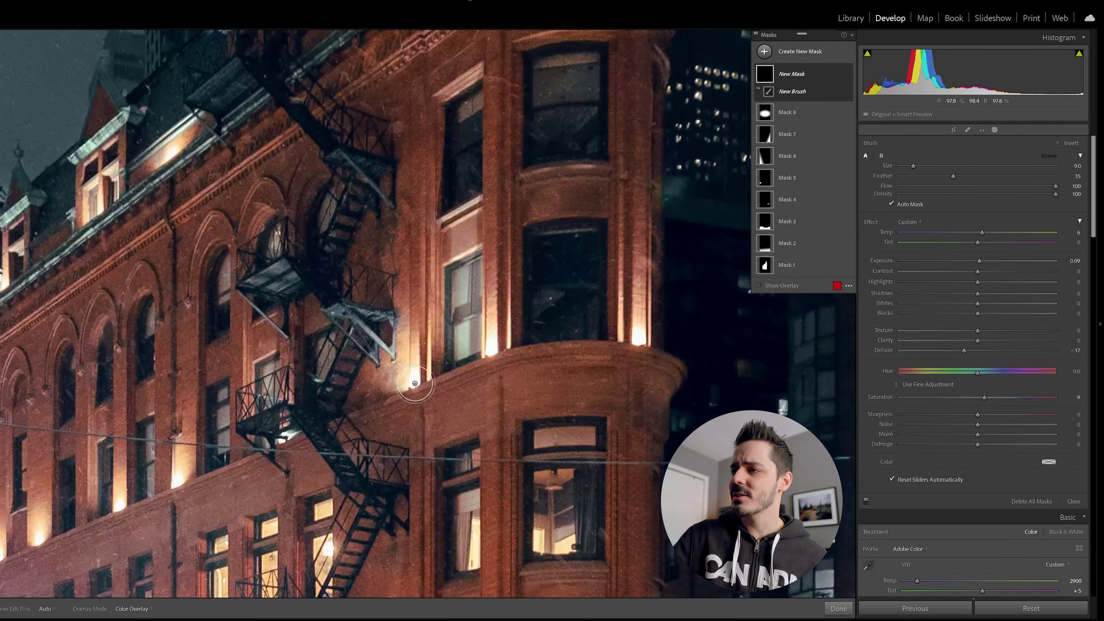
{"action": "mouse_move", "coordinate": [414, 382]}
{"action": "left_mouse_down"}
{"action": "mouse_move", "coordinate": [420, 348]}
{"action": "mouse_move", "coordinate": [416, 392]}
{"action": "left_mouse_up"}
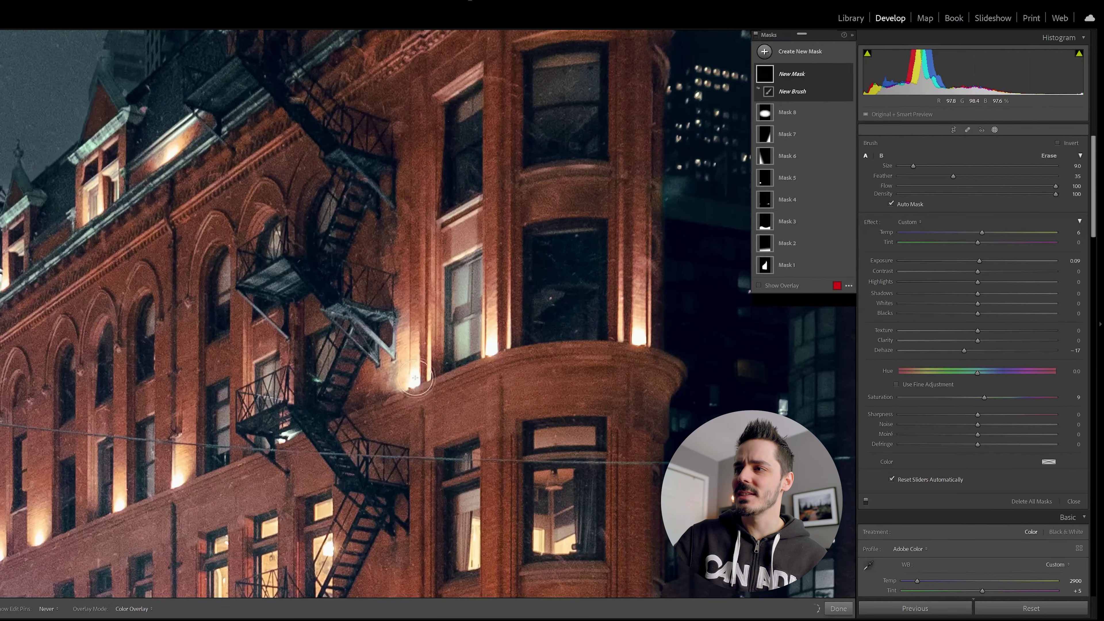
{"action": "left_click_drag", "start_coordinate": [501, 355], "coordinate": [515, 317]}
{"action": "mouse_move", "coordinate": [639, 347]}
{"action": "left_mouse_down"}
{"action": "mouse_move", "coordinate": [643, 322]}
{"action": "mouse_move", "coordinate": [641, 339]}
{"action": "left_mouse_up"}
{"action": "left_click_drag", "start_coordinate": [212, 453], "coordinate": [187, 452]}
{"action": "left_click_drag", "start_coordinate": [187, 452], "coordinate": [179, 478]}
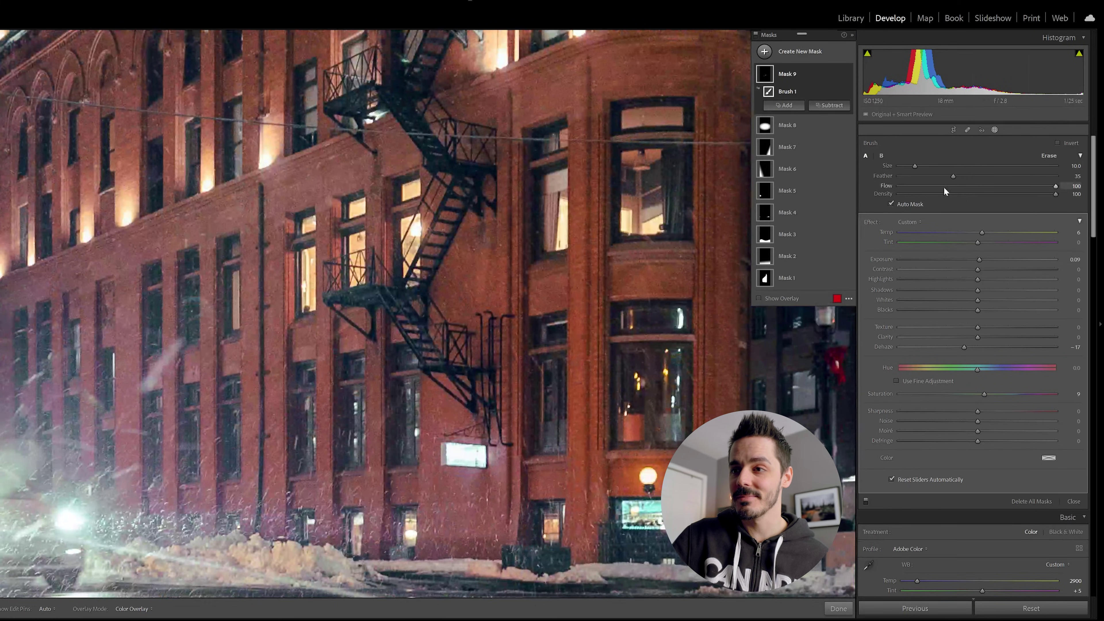
Step: Lower brush Flow to 32, raise Feather to 71, and paint the warm glow onto the windows
{"action": "left_click", "coordinate": [960, 186]}
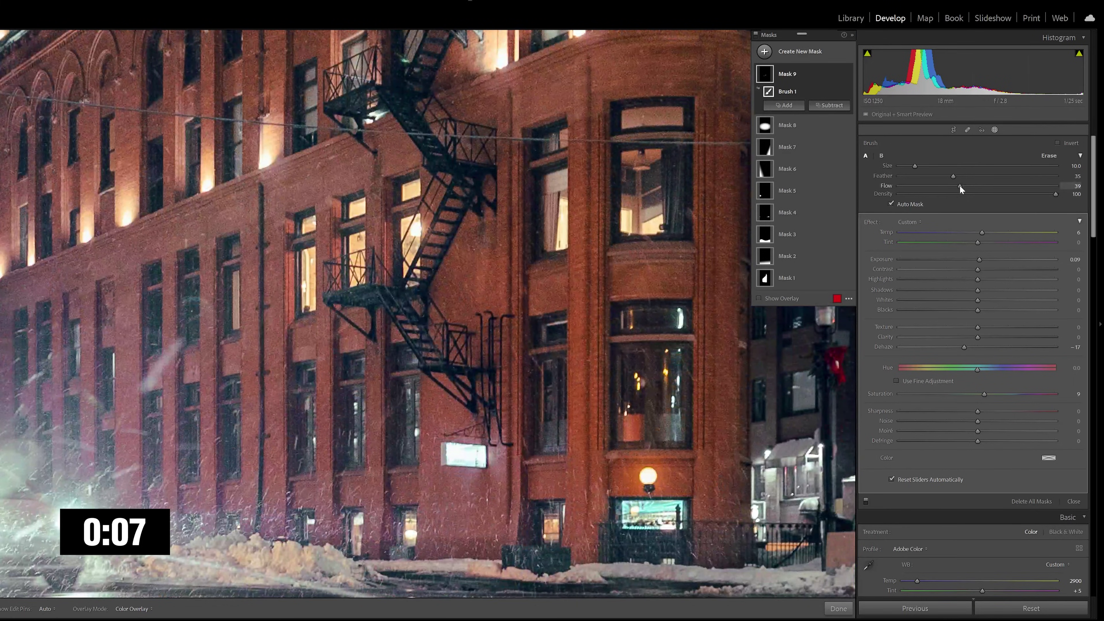
{"action": "left_click_drag", "start_coordinate": [954, 176], "coordinate": [1002, 174]}
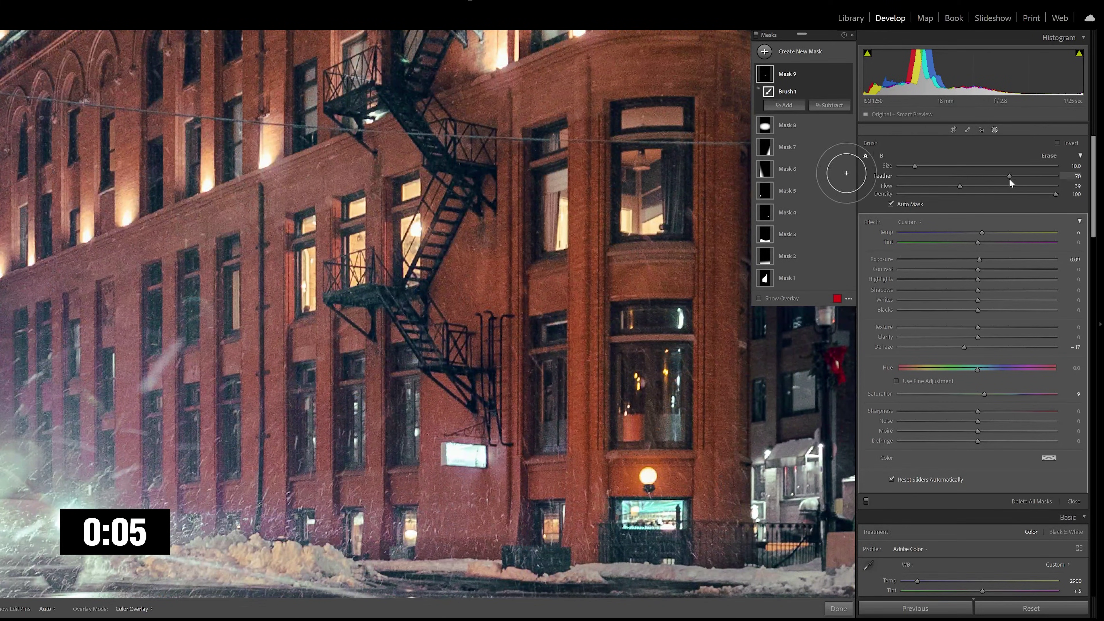
{"action": "left_click", "coordinate": [948, 186]}
{"action": "key", "text": "h"}
{"action": "mouse_move", "coordinate": [304, 237]}
{"action": "left_mouse_down"}
{"action": "mouse_move", "coordinate": [357, 276]}
{"action": "mouse_move", "coordinate": [357, 291]}
{"action": "mouse_move", "coordinate": [378, 274]}
{"action": "mouse_move", "coordinate": [412, 283]}
{"action": "mouse_move", "coordinate": [410, 222]}
{"action": "left_mouse_up"}
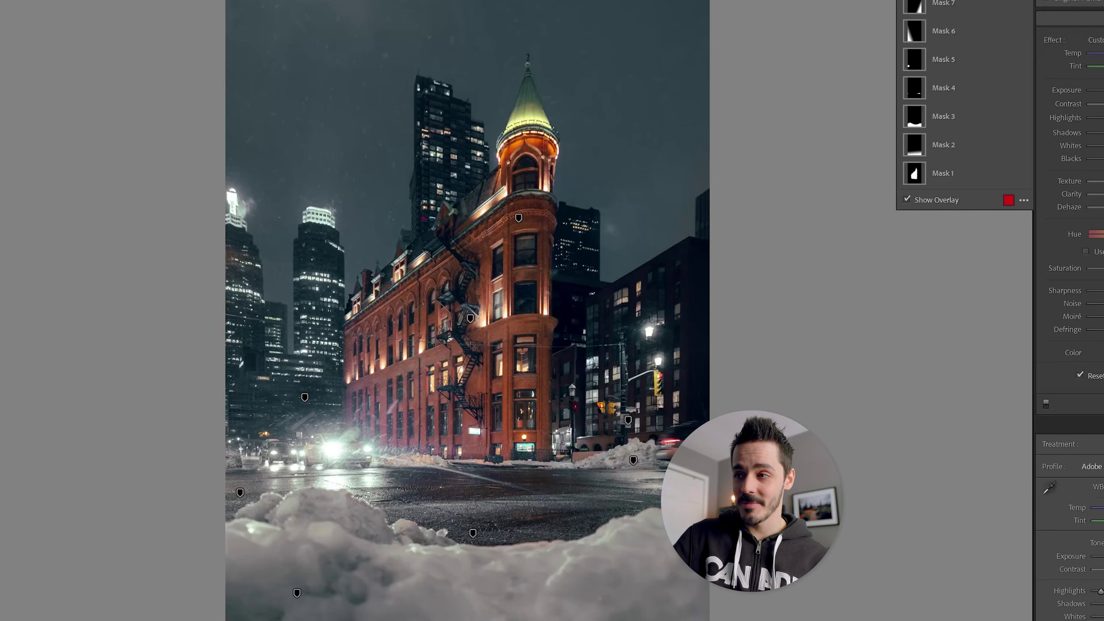
{"action": "left_click", "coordinate": [462, 369]}
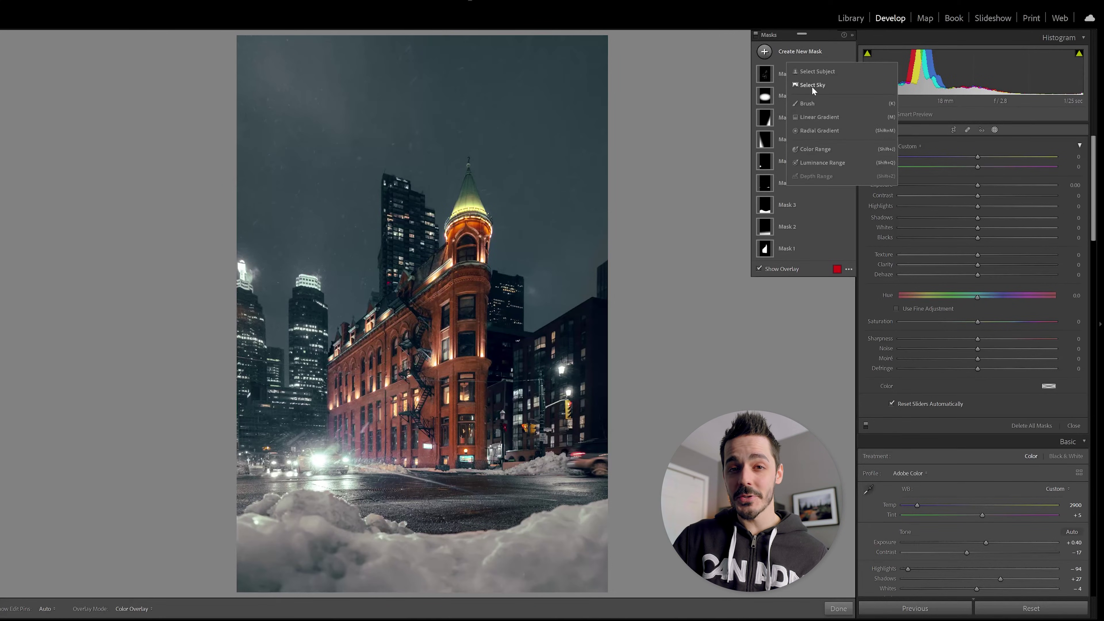
Step: Darken the sky with an automatic sky mask (Exposure -0.21, Clarity 25, Texture -23), comparing it on and off
{"action": "left_click", "coordinate": [812, 85]}
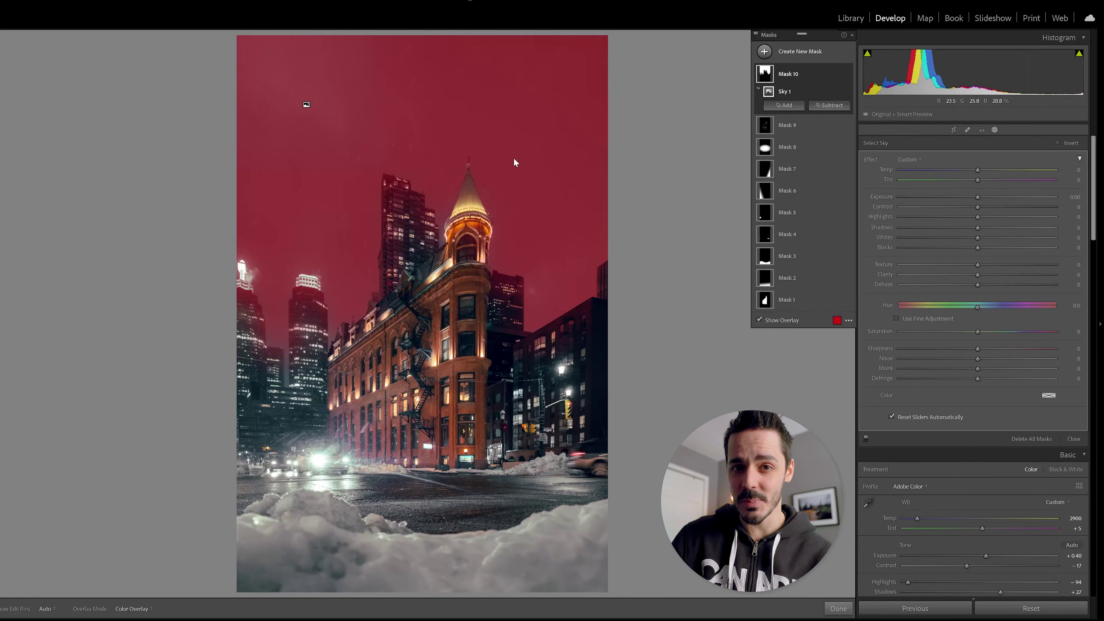
{"action": "key", "text": "o"}
{"action": "scroll", "coordinate": [971, 197], "scroll_direction": "down", "scroll_amount": 2}
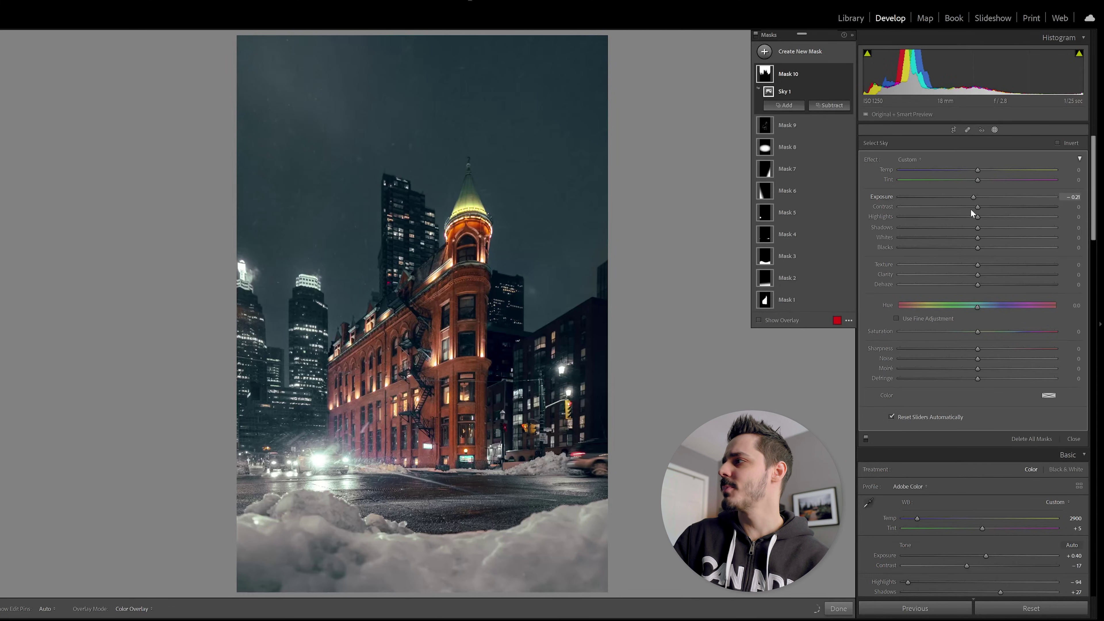
{"action": "scroll", "coordinate": [987, 275], "scroll_direction": "up", "scroll_amount": 1}
{"action": "scroll", "coordinate": [1002, 271], "scroll_direction": "up", "scroll_amount": 10}
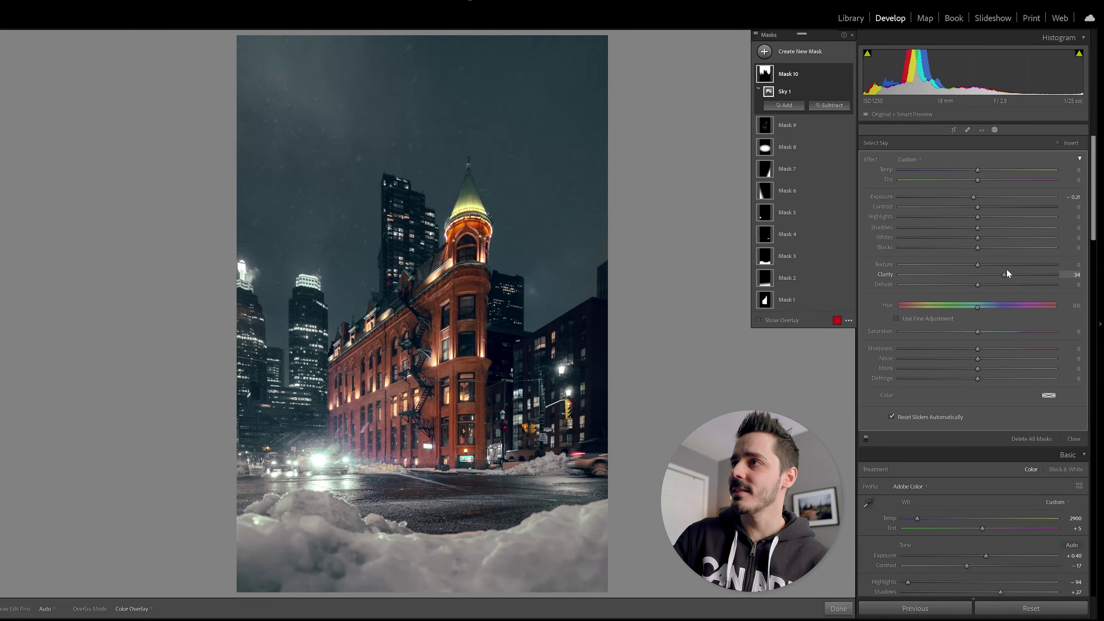
{"action": "left_click_drag", "start_coordinate": [1003, 274], "coordinate": [1000, 274]}
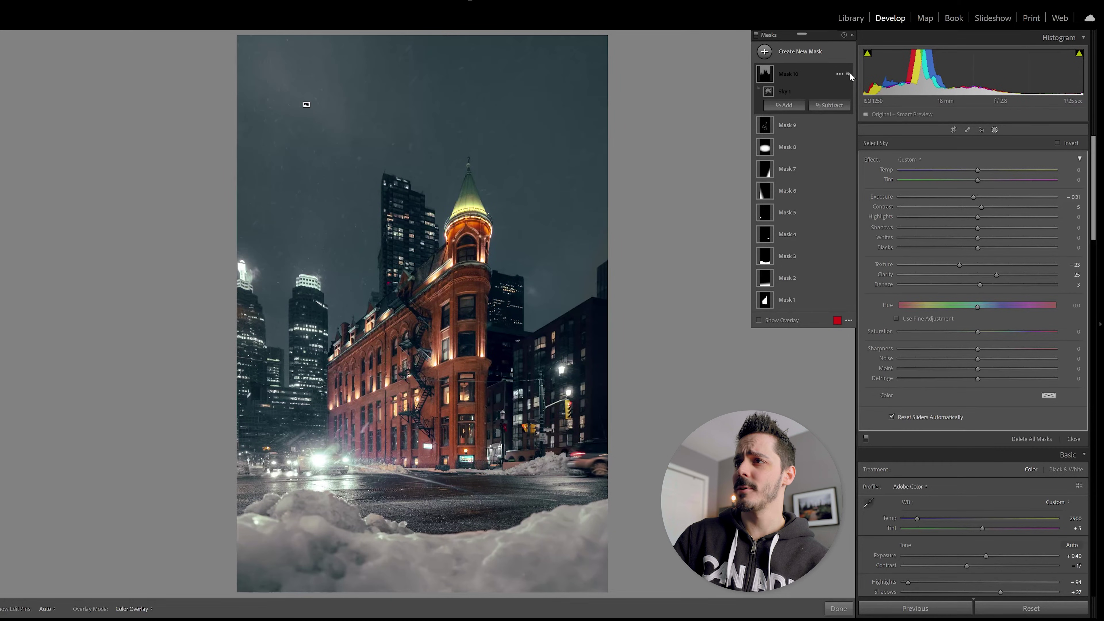
{"action": "left_click", "coordinate": [849, 75]}
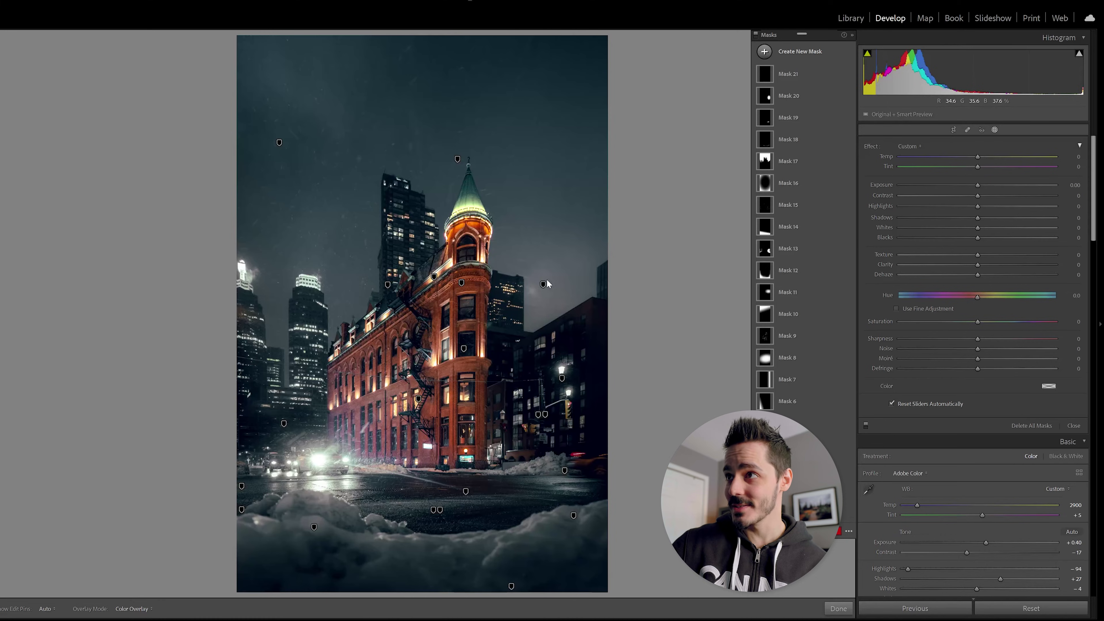
Step: Turn off Mask 13's effect to compare the darkened edges around the glowing building
{"action": "mouse_move", "coordinate": [280, 147]}
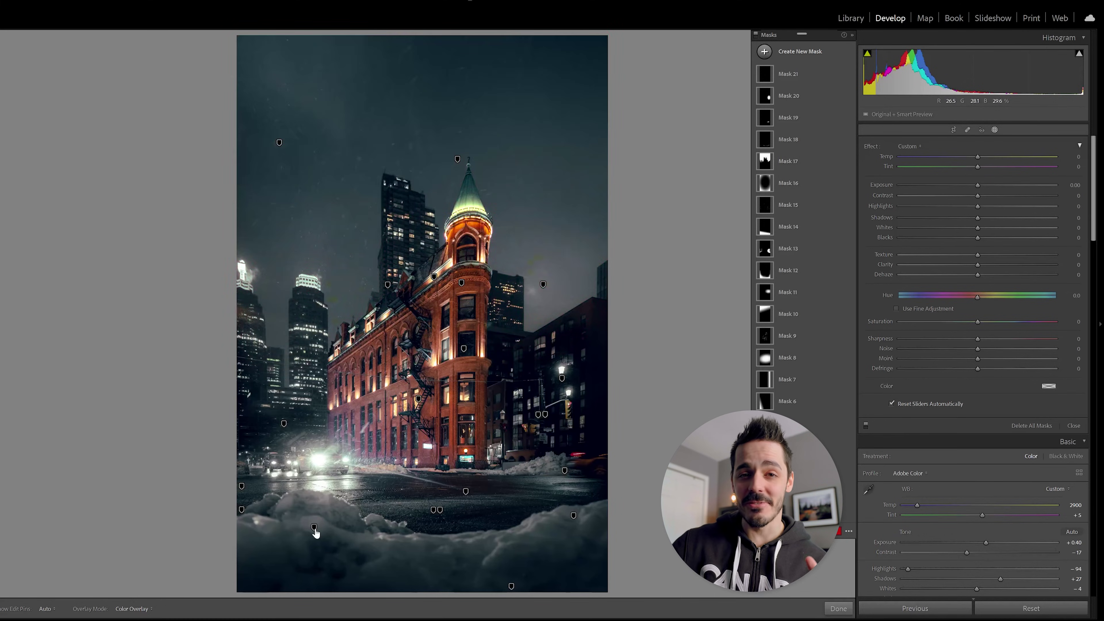
{"action": "mouse_move", "coordinate": [314, 529]}
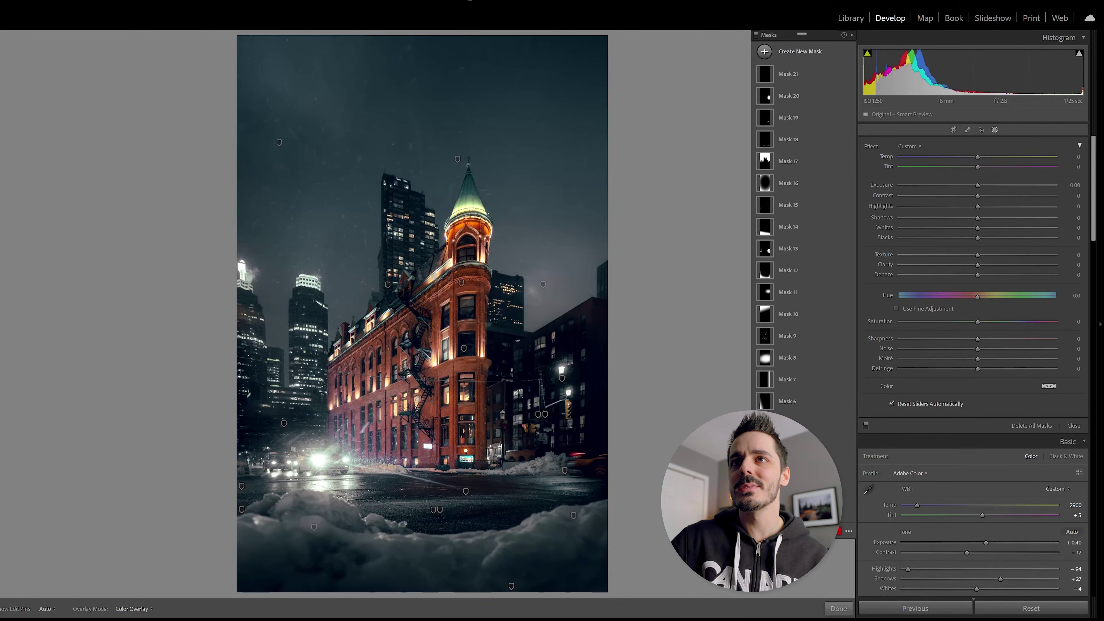
{"action": "left_click", "coordinate": [847, 249]}
{"action": "left_click", "coordinate": [848, 249]}
{"action": "left_click", "coordinate": [848, 249]}
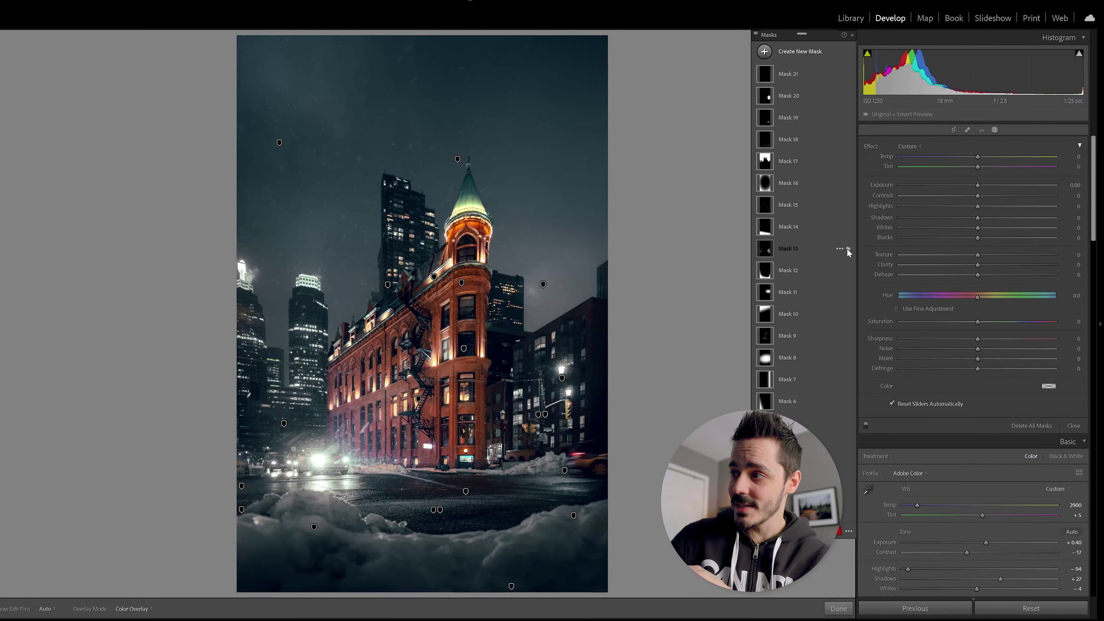
{"action": "left_click", "coordinate": [848, 248]}
{"action": "left_click", "coordinate": [848, 249]}
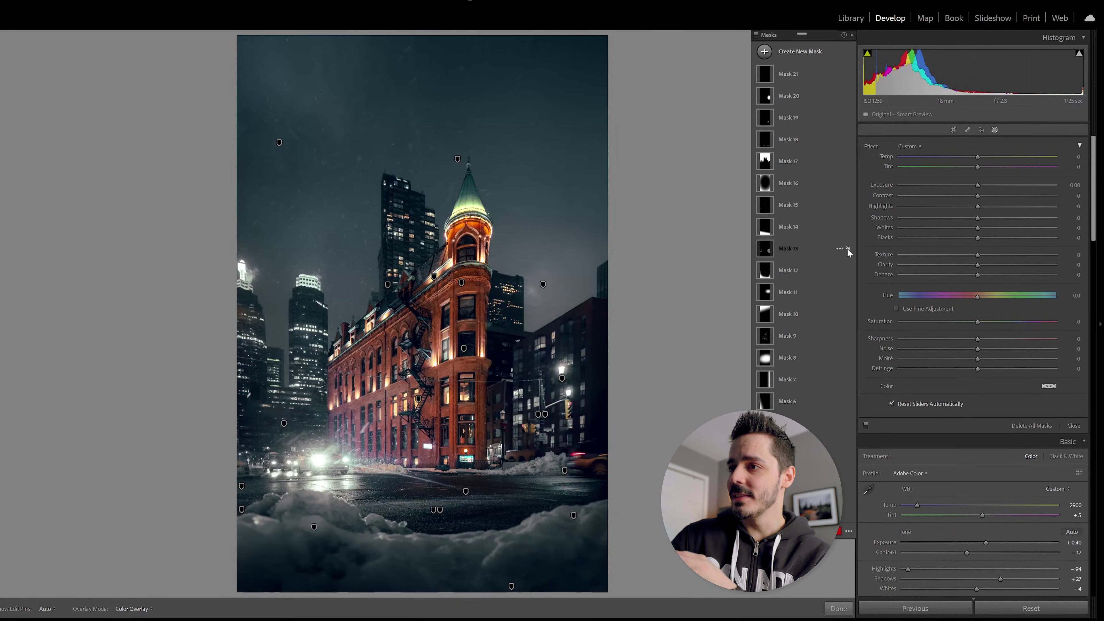
{"action": "left_click", "coordinate": [847, 249]}
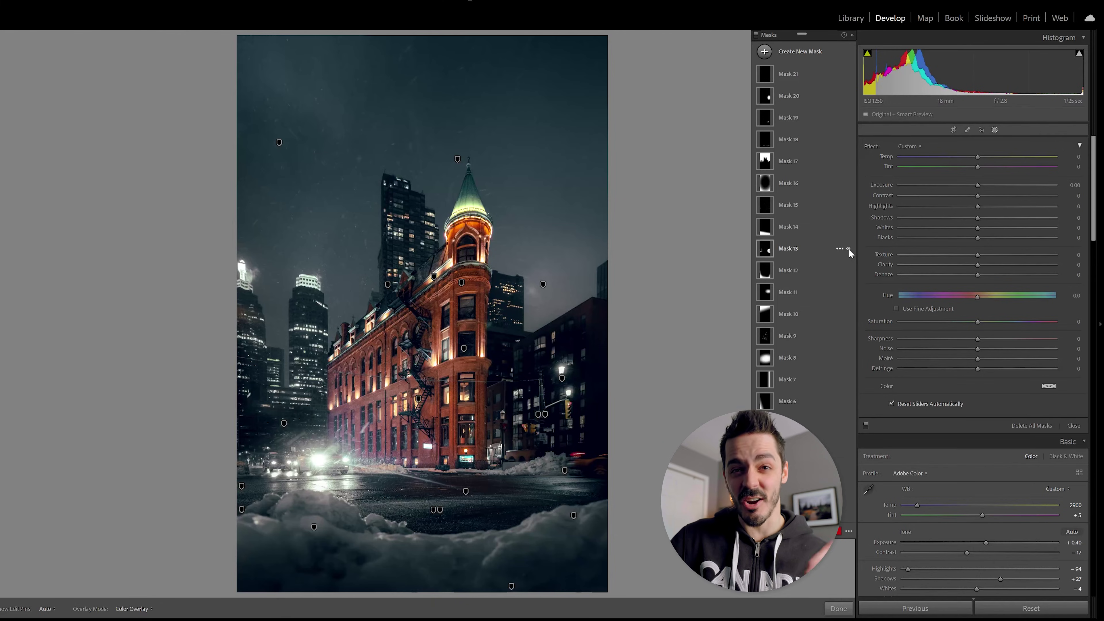